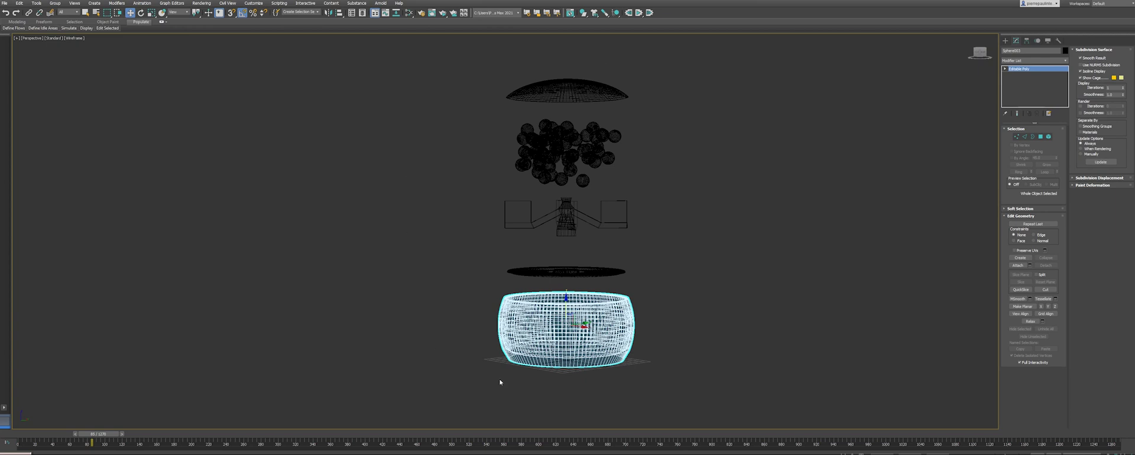
- Return to the first frame and examine the bowl, the flat disc and the four-bladed paddle of the exploded model
middle_click_drag(587, 227, 573, 233)
key("Home")
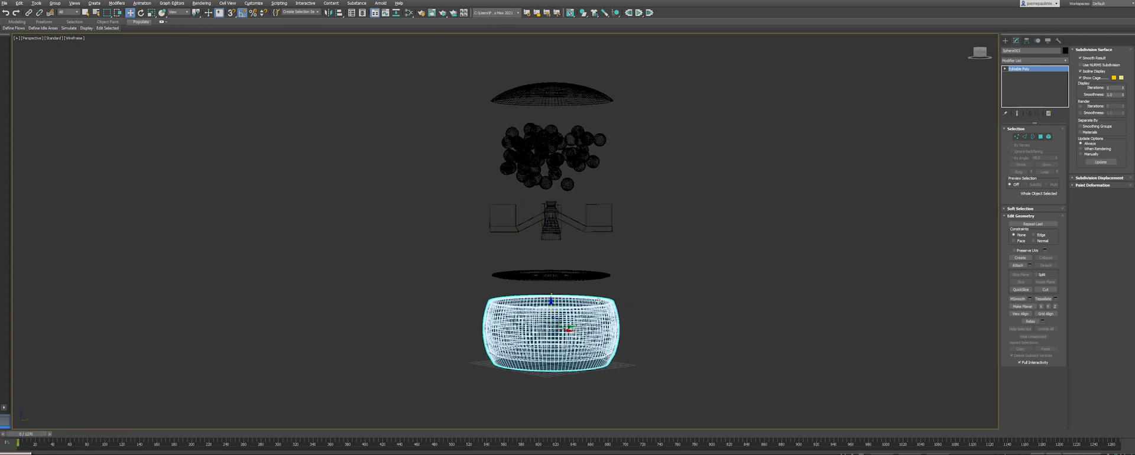
middle_click_drag(599, 281, 602, 313, "alt")
scroll(587, 333, "up", 3)
left_click(657, 322)
left_click(602, 337)
middle_click_drag(602, 337, 584, 289, "alt")
left_click(591, 251)
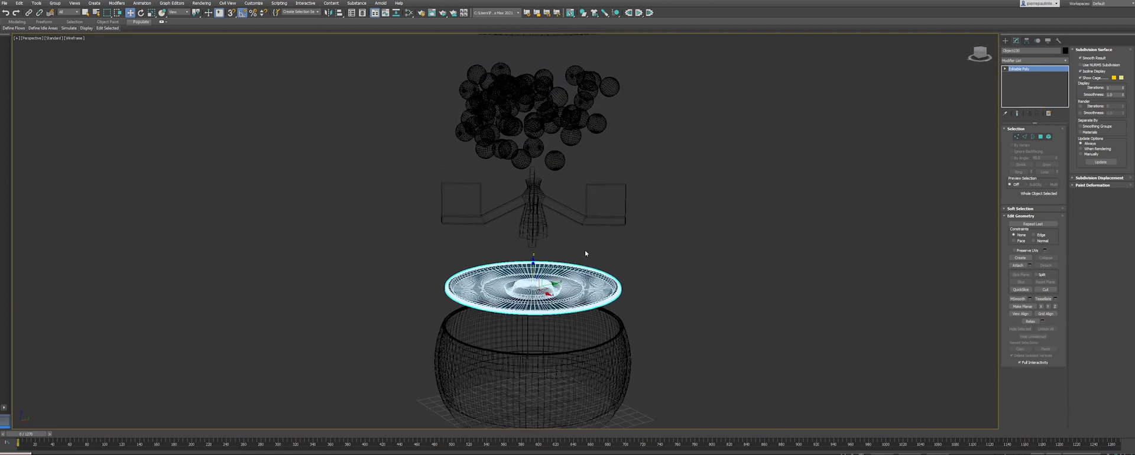
left_click(605, 222)
middle_click_drag(605, 238, 545, 214, "alt")
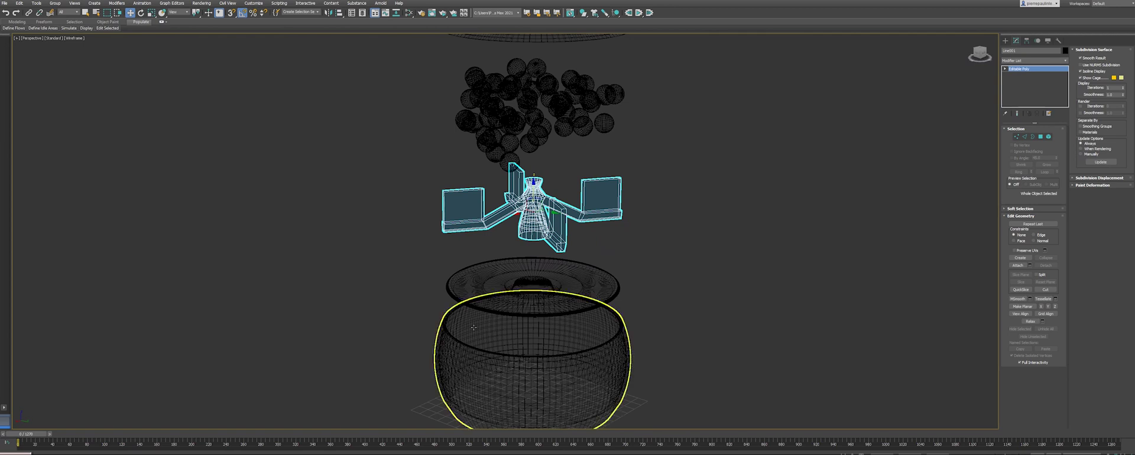
middle_click_drag(572, 312, 465, 240, "alt")
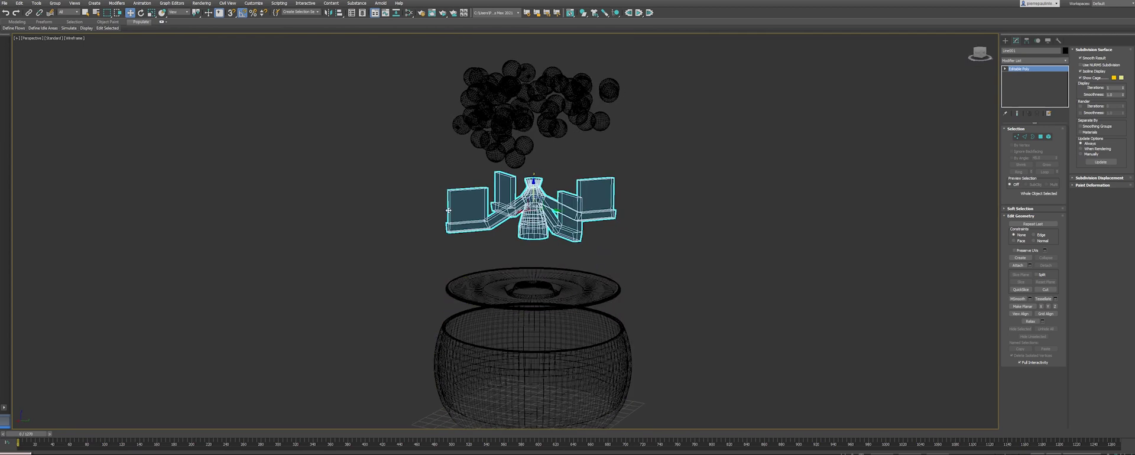
middle_click_drag(450, 210, 453, 206, "alt")
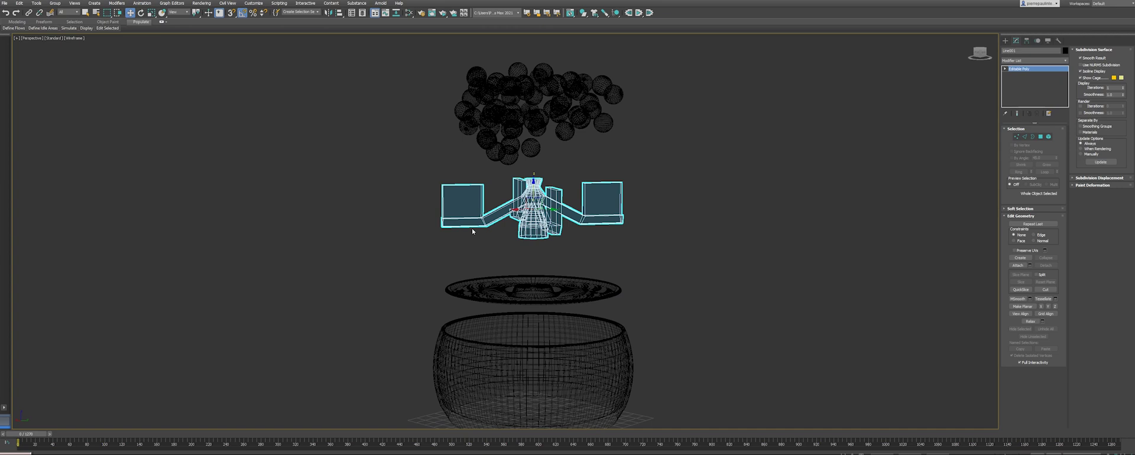
- Examine the cluster of balls, the domed lid and the bowl in the exploded model
middle_click_drag(496, 203, 498, 250)
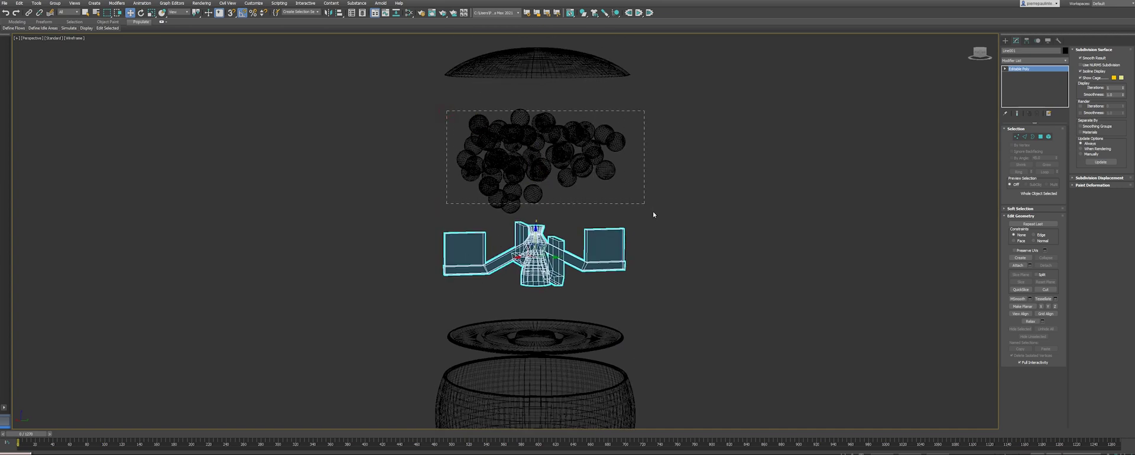
left_click_drag(654, 215, 655, 215)
middle_click_drag(609, 217, 574, 215, "alt")
scroll(578, 211, "down", 3)
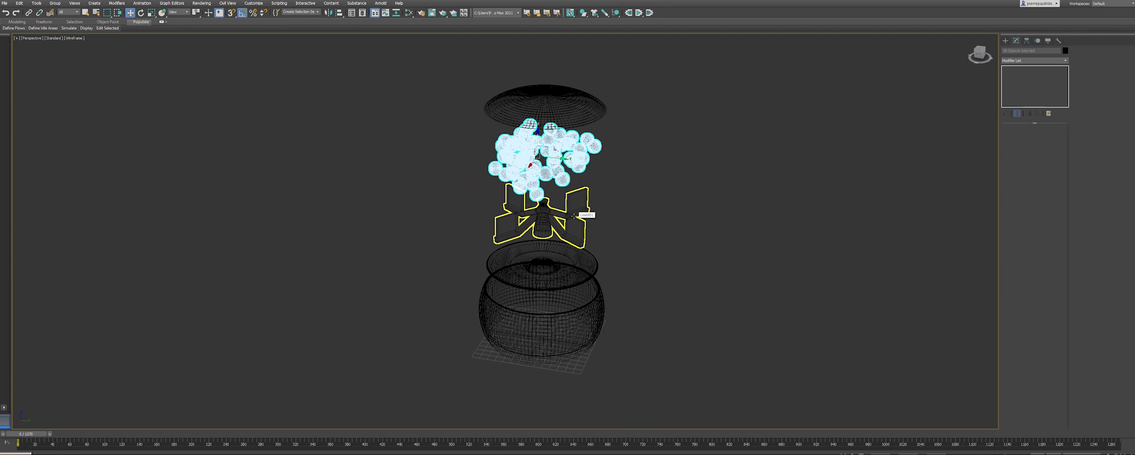
mouse_move(573, 222)
middle_mouse_down("alt")
mouse_move(555, 210)
mouse_move(584, 218)
middle_mouse_up("alt")
left_click(565, 103)
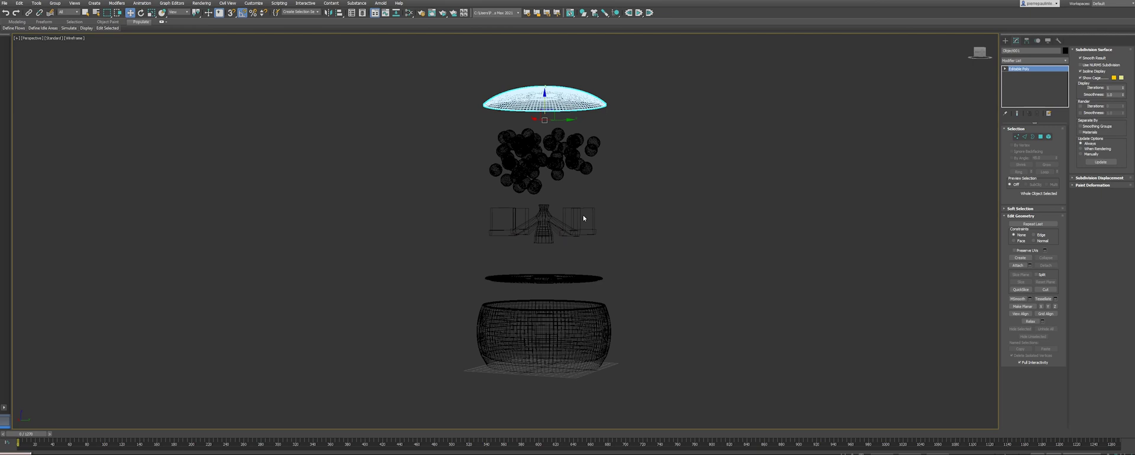
middle_click_drag(644, 144, 572, 164, "alt")
middle_click_drag(568, 227, 578, 198)
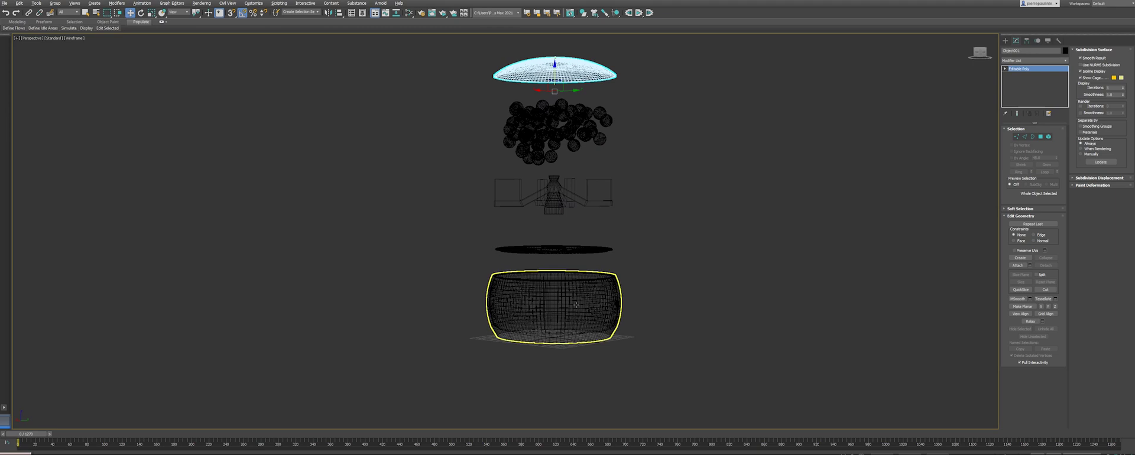
middle_click_drag(589, 288, 584, 301, "alt")
left_click(586, 302)
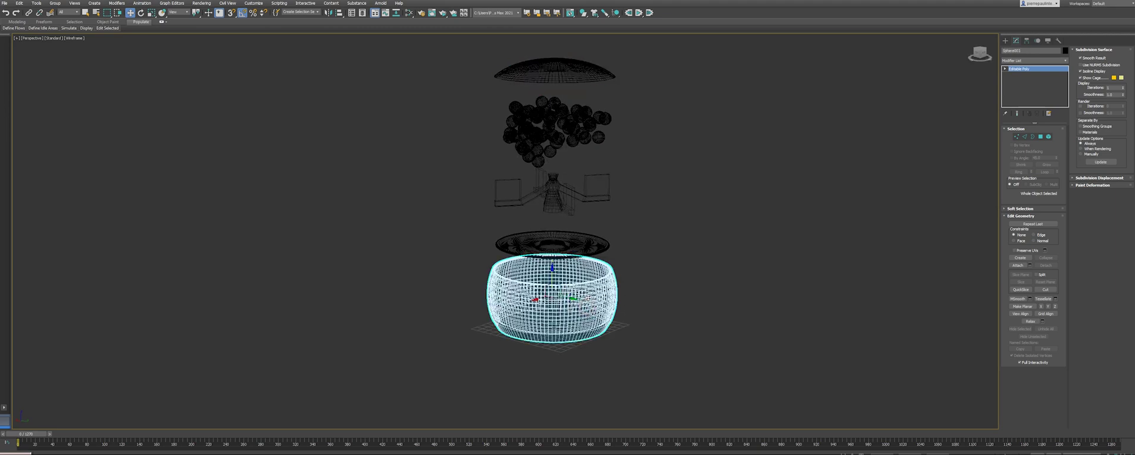
- Move the domed lid and the flat disc straight down so both sit below the bowl
left_click(555, 70)
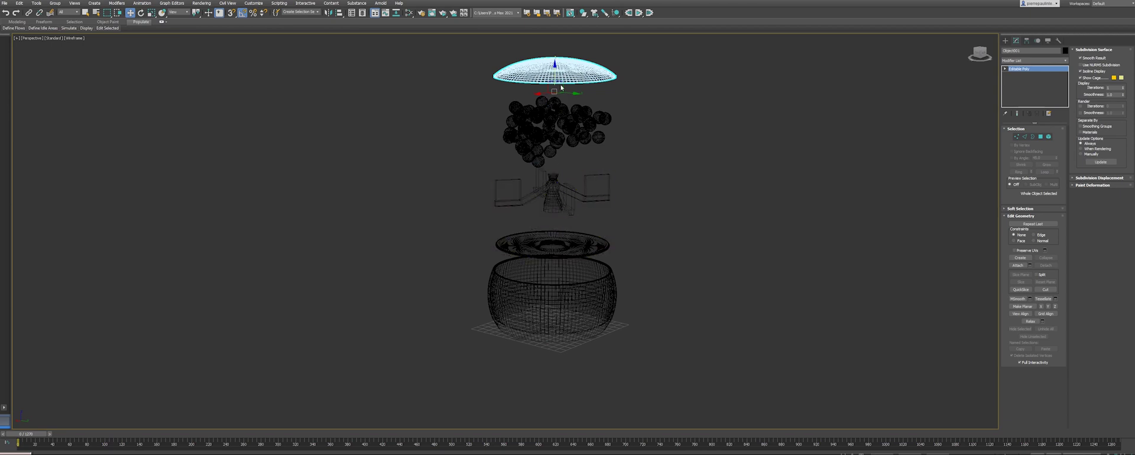
left_click_drag(554, 92, 552, 408)
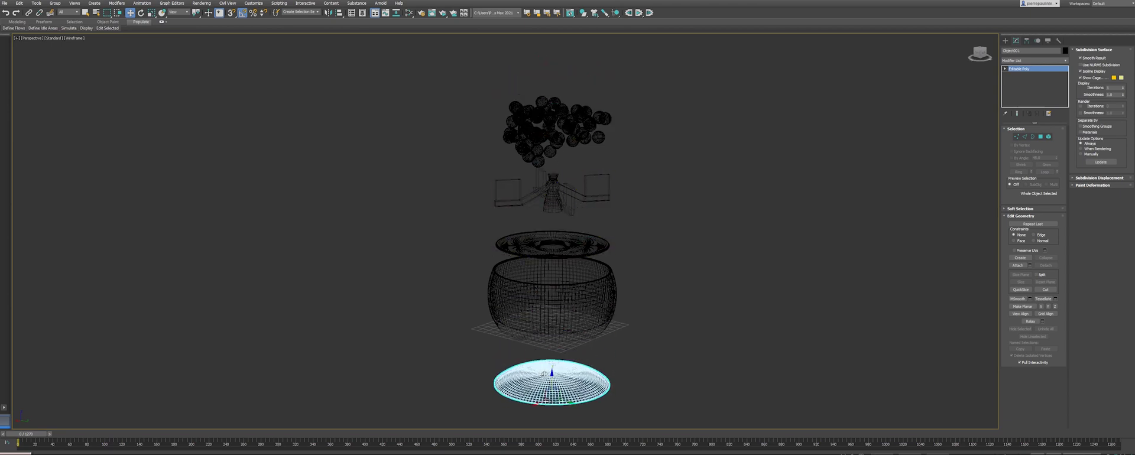
left_click(577, 245)
middle_click_drag(581, 242, 584, 225, "alt")
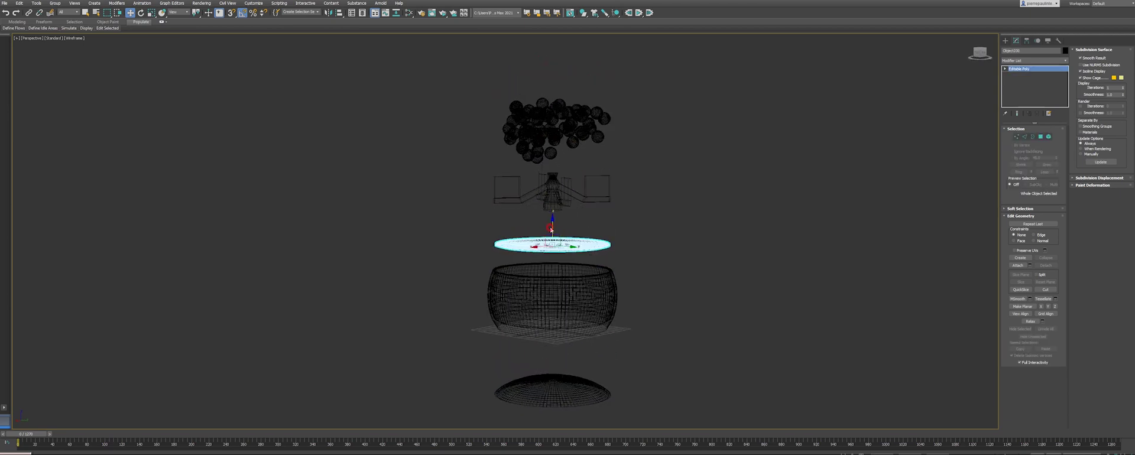
left_click(559, 253)
left_click(559, 252)
left_click_drag(559, 253, 557, 337)
- Set the bowl as a MassFX static rigid body
left_click(586, 296)
scroll(583, 289, "up", 5)
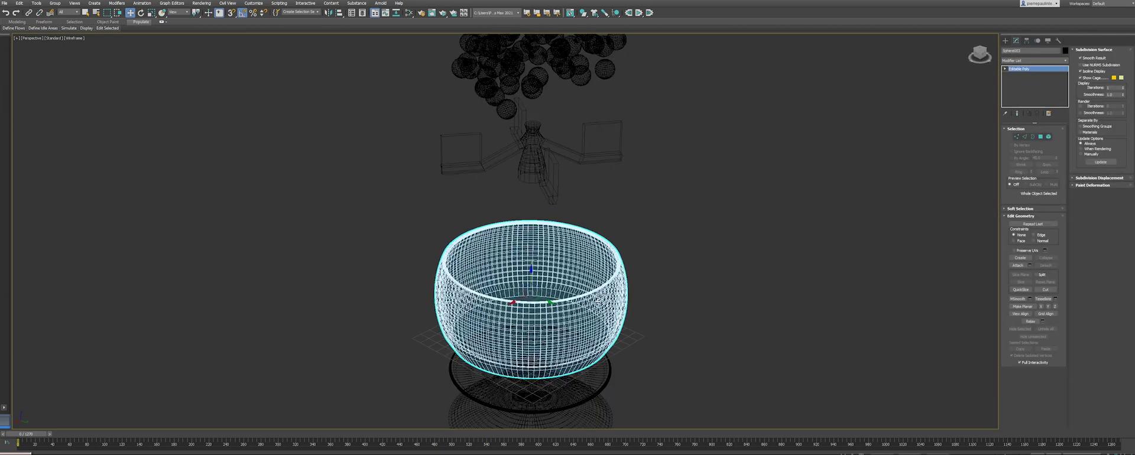
scroll(584, 288, "down", 3)
middle_click_drag(589, 255, 559, 246, "alt")
middle_click_drag(647, 206, 620, 211)
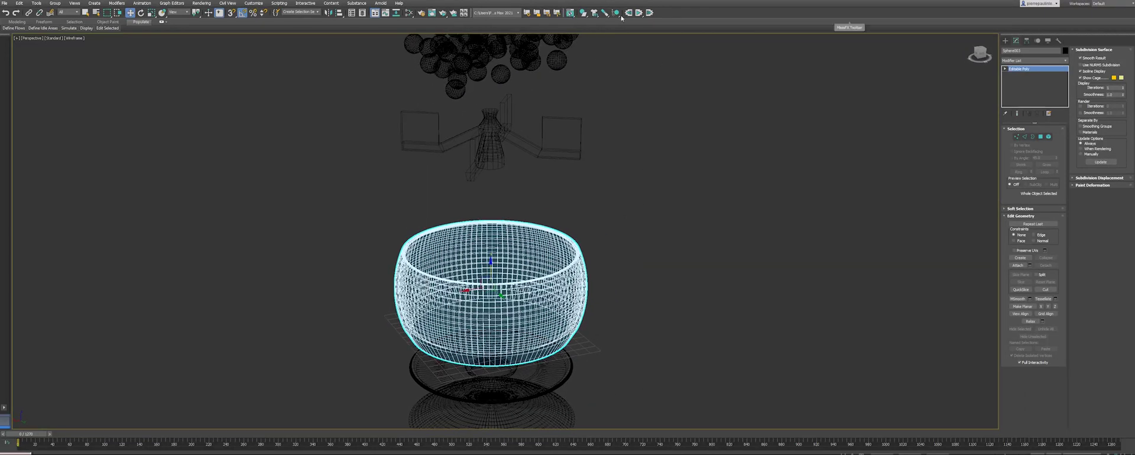
right_click(689, 13)
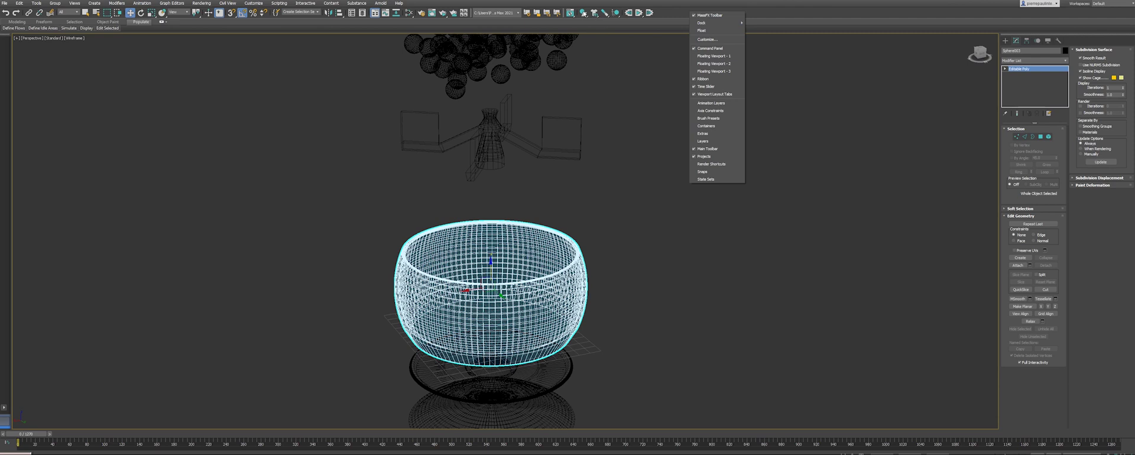
left_click(584, 13)
left_click_drag(584, 15, 627, 46)
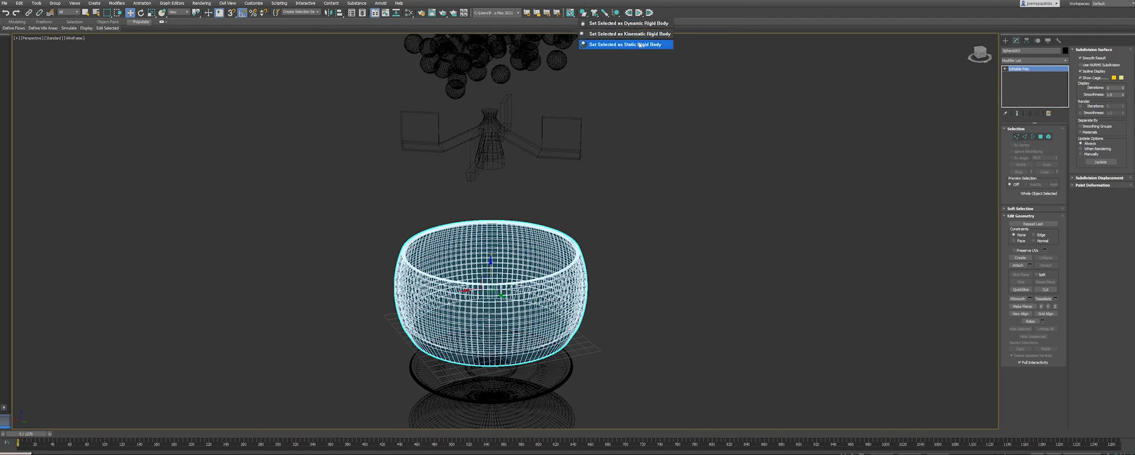
left_click_drag(642, 48, 642, 47)
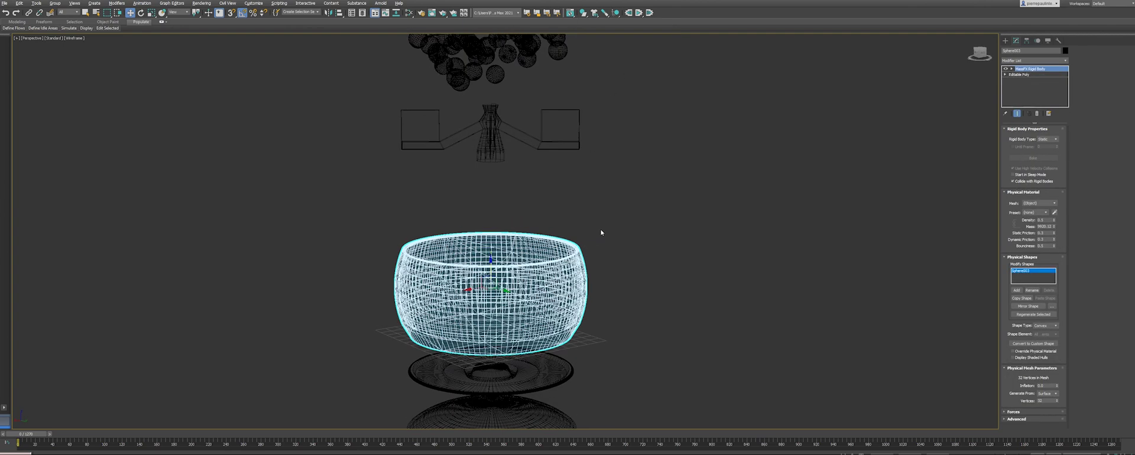
- Display the viewport shaded with edged faces and set the bowl's physical shape type to Original
key("F3")
scroll(541, 264, "up", 3)
middle_click_drag(541, 264, 604, 212, "alt")
middle_click_drag(586, 268, 630, 263, "alt")
key("F4")
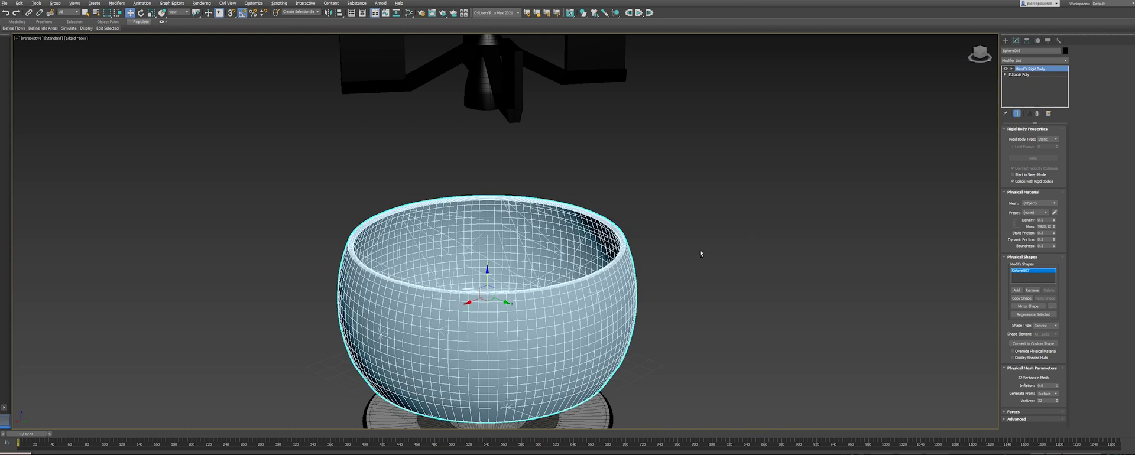
middle_click_drag(700, 255, 728, 253, "alt")
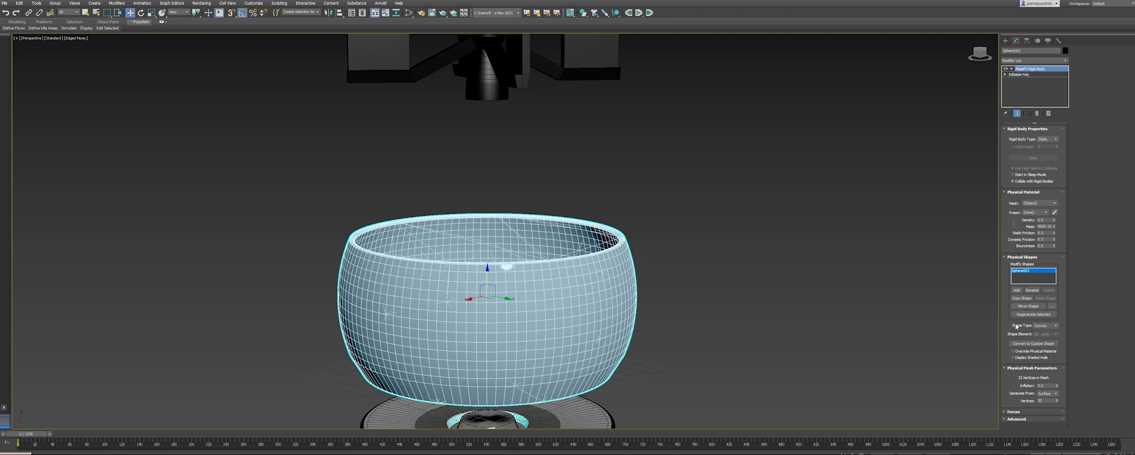
left_click(1050, 325)
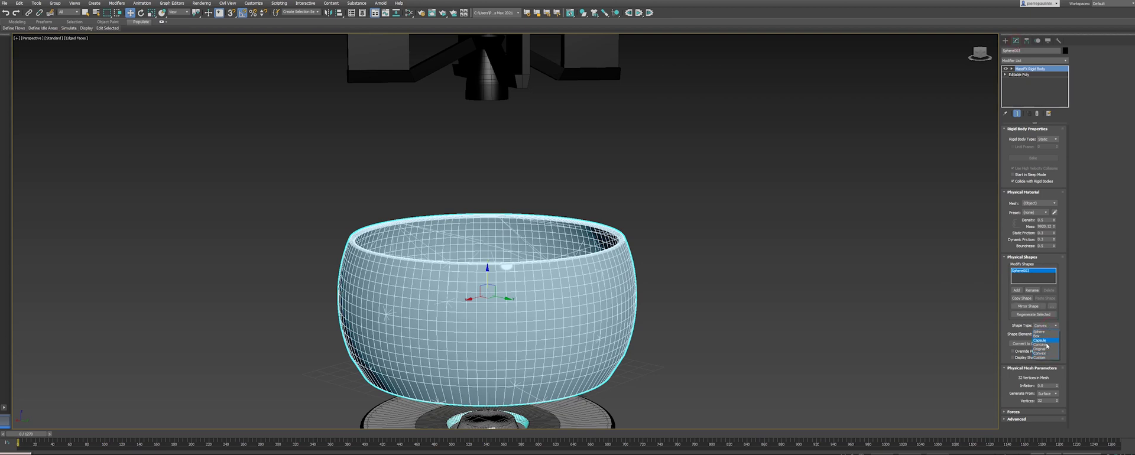
left_click(1048, 349)
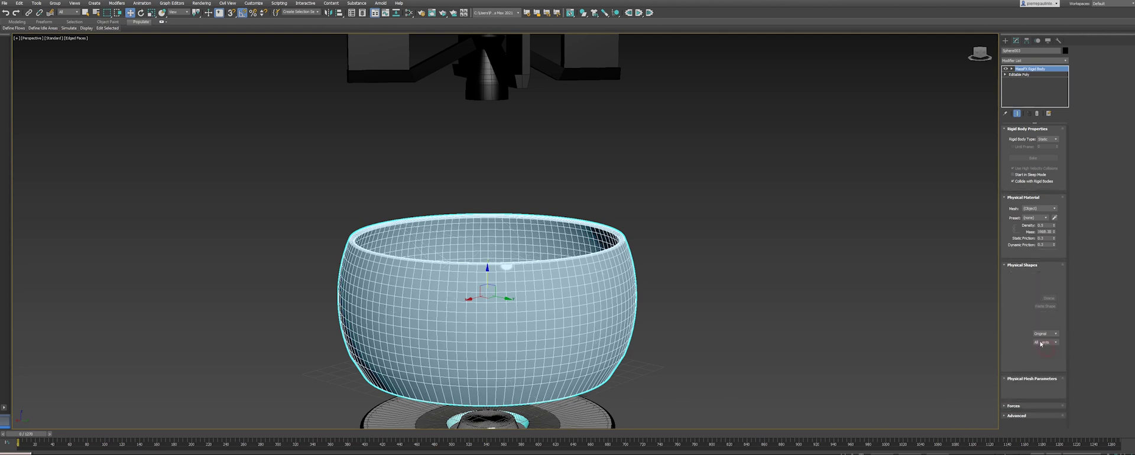
middle_click_drag(685, 244, 680, 256, "alt")
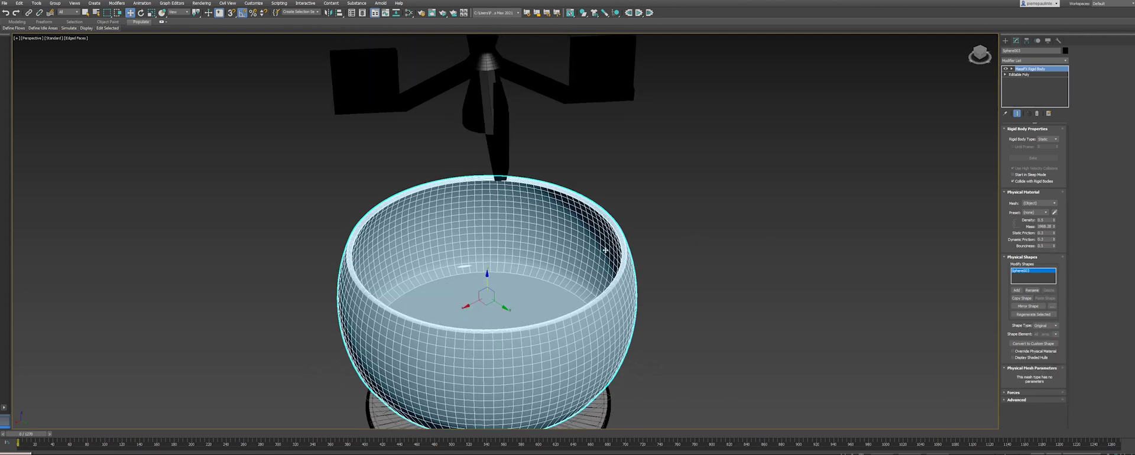
middle_click_drag(629, 312, 557, 319, "alt")
- Set all the balls above the paddle as dynamic rigid bodies
scroll(597, 310, "down", 4)
left_click_drag(475, 113, 626, 192)
mouse_move(629, 284)
middle_mouse_down("alt")
mouse_move(623, 294)
mouse_move(636, 285)
mouse_move(616, 281)
middle_mouse_up("alt")
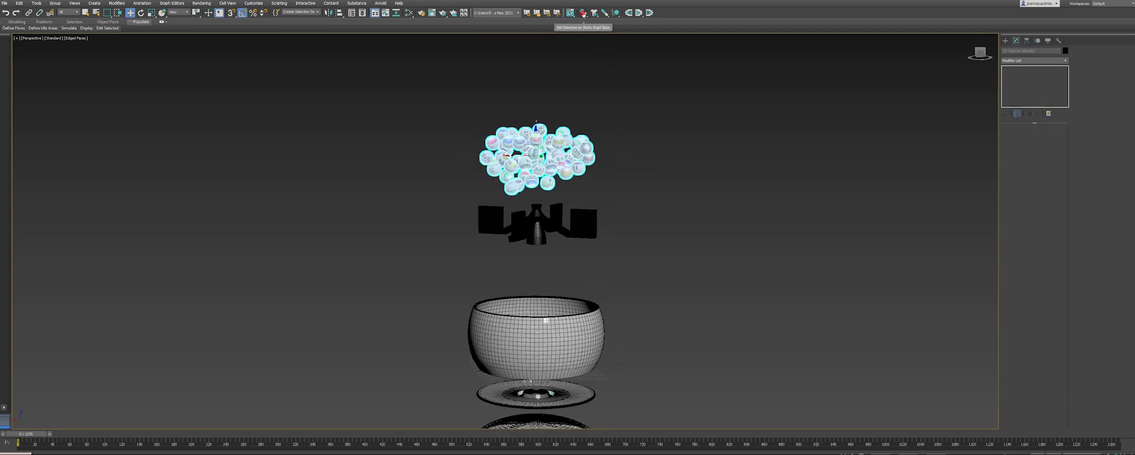
left_click(583, 13)
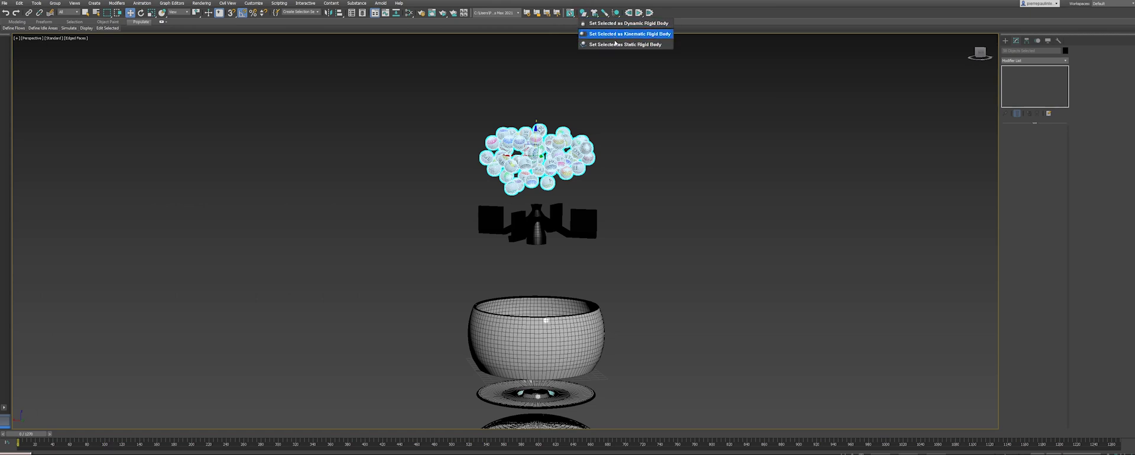
left_click(639, 24)
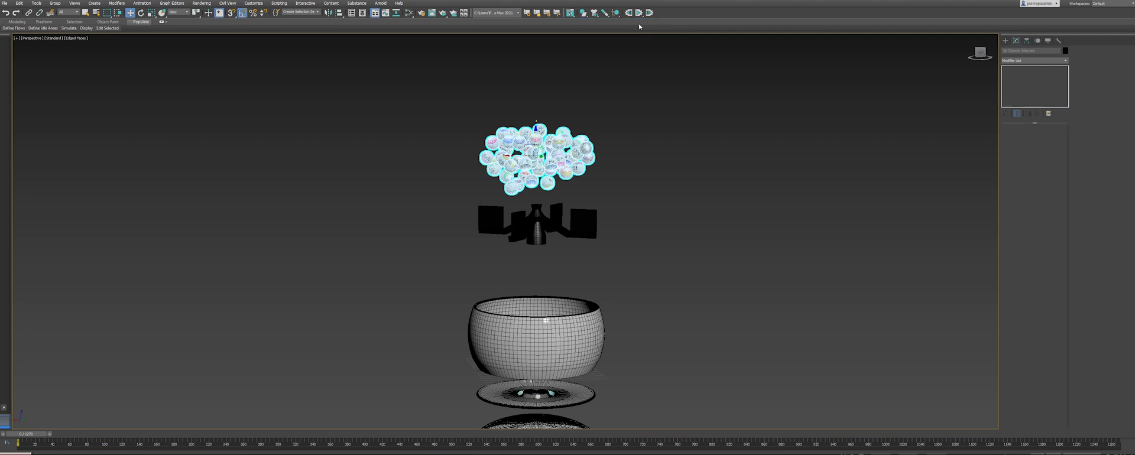
left_click(633, 147)
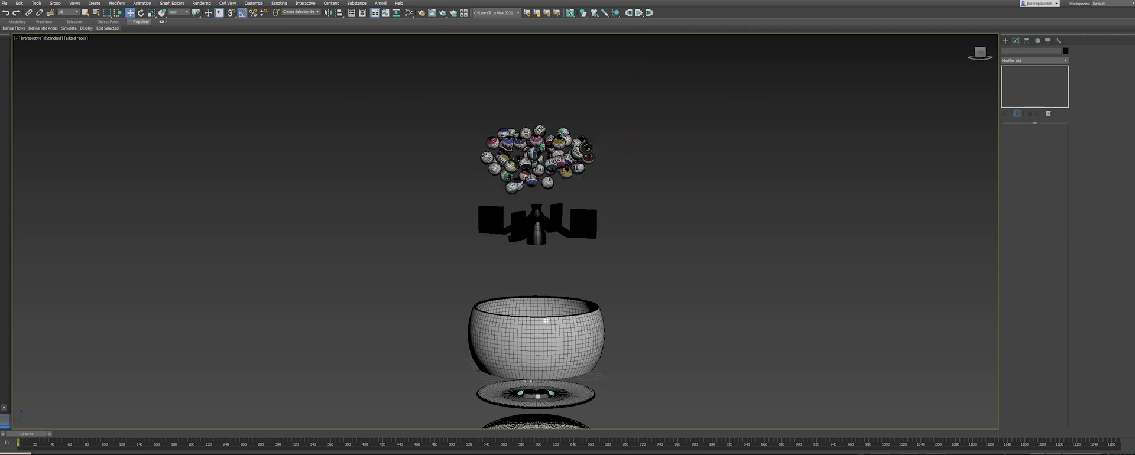
- Check one ball's rigid body settings and run the physics simulation to test how the balls fall into the bowl
scroll(583, 155, "up", 10)
left_click(498, 132)
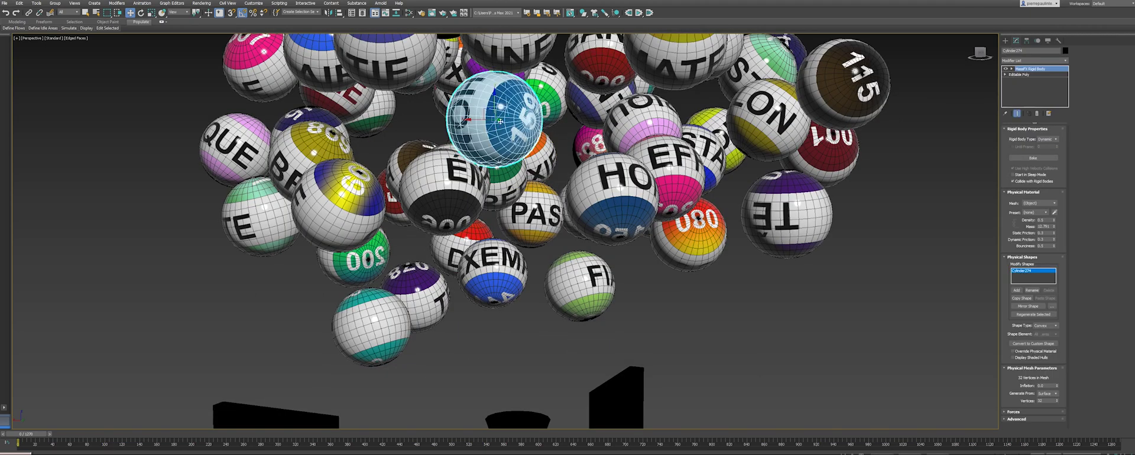
scroll(493, 129, "down", 4)
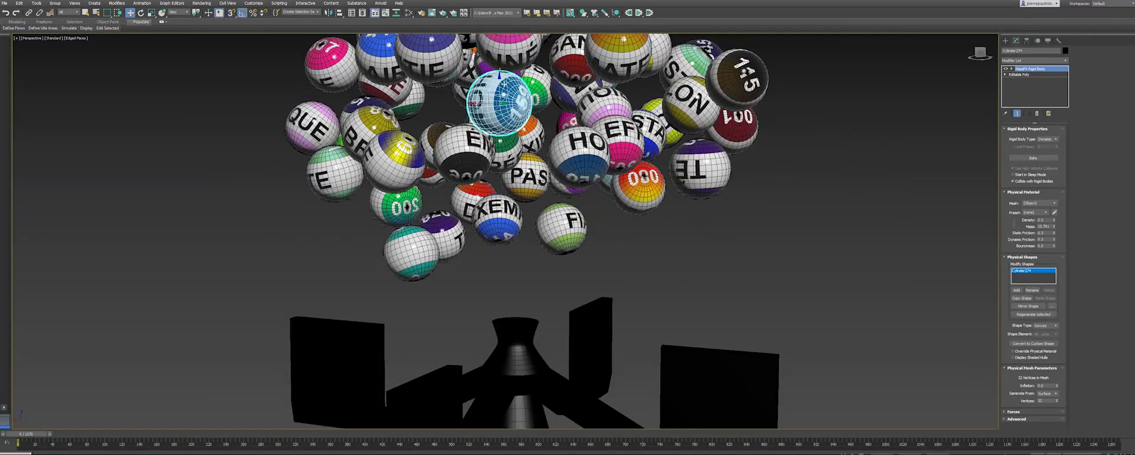
scroll(549, 145, "down", 6)
middle_click_drag(548, 146, 600, 105, "alt")
left_click(638, 14)
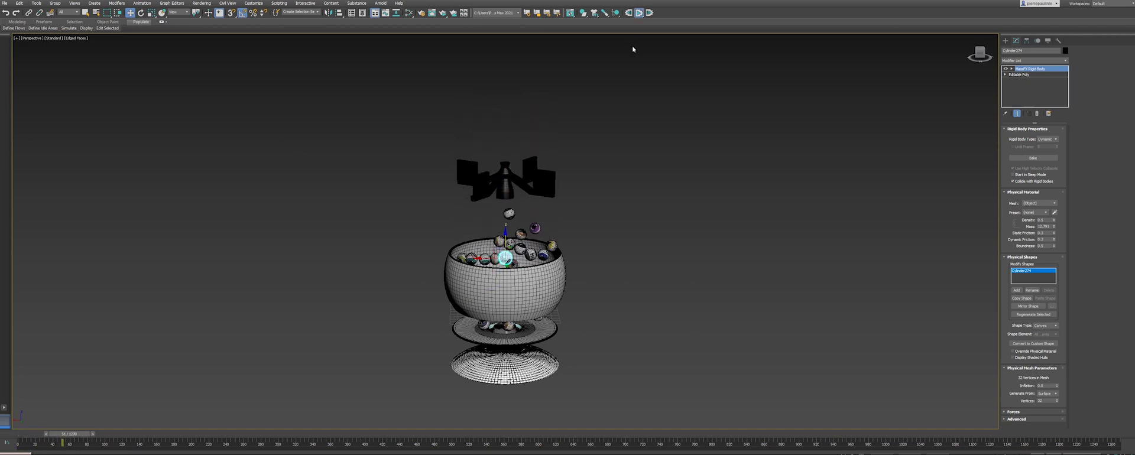
middle_click_drag(601, 145, 596, 159, "alt")
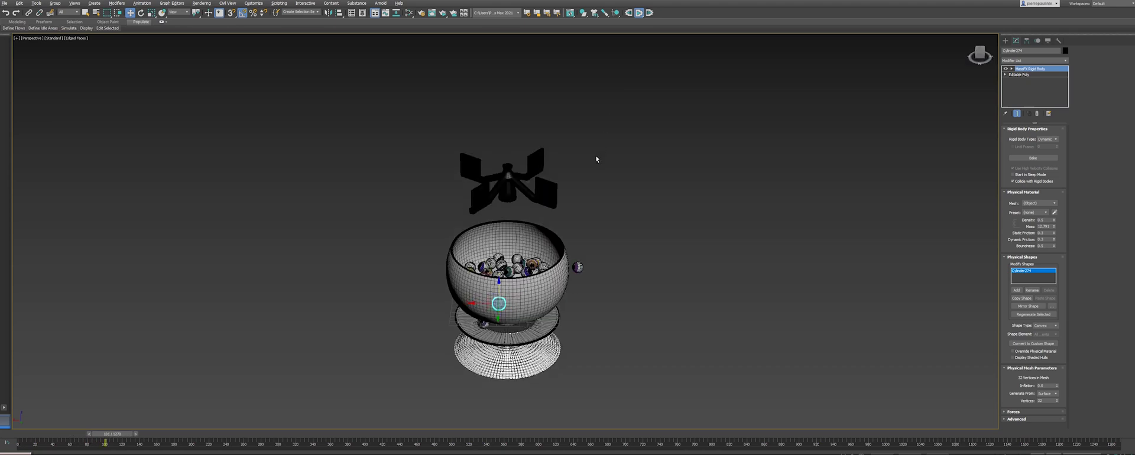
scroll(597, 280, "up", 4)
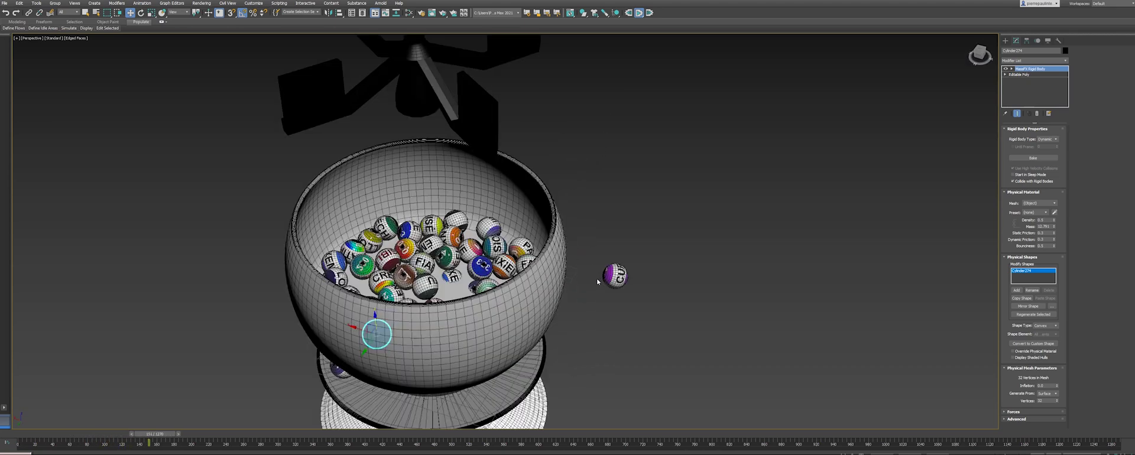
middle_click_drag(588, 278, 598, 262, "alt")
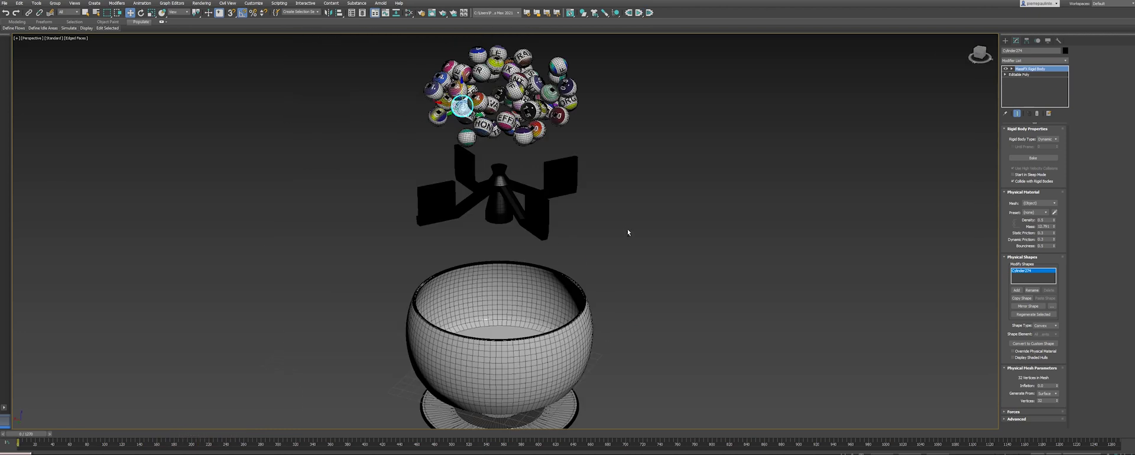
- Move all the balls down from above the paddle to the mouth of the bowl
middle_click_drag(628, 230, 627, 216, "alt")
left_click_drag(394, 67, 539, 143)
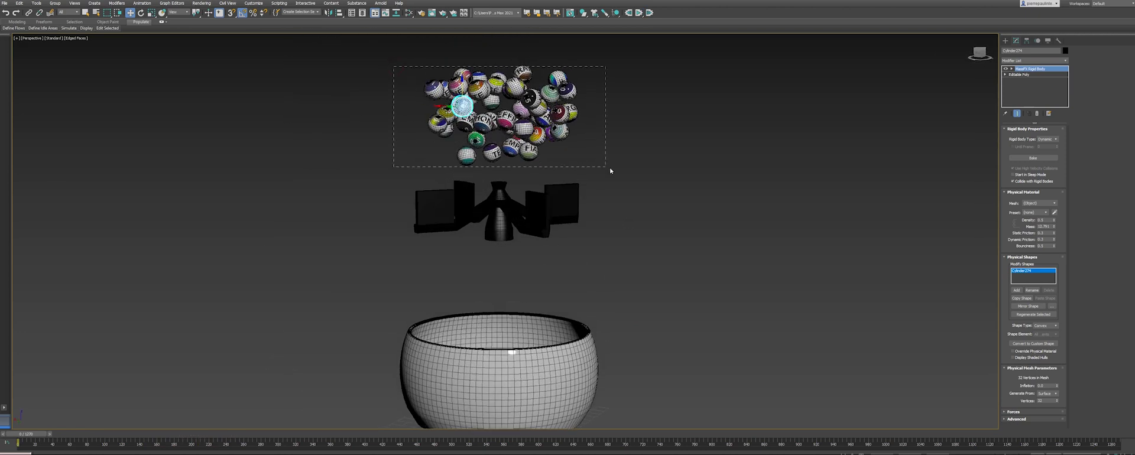
left_click_drag(611, 170, 602, 175)
middle_click_drag(602, 175, 602, 172, "alt")
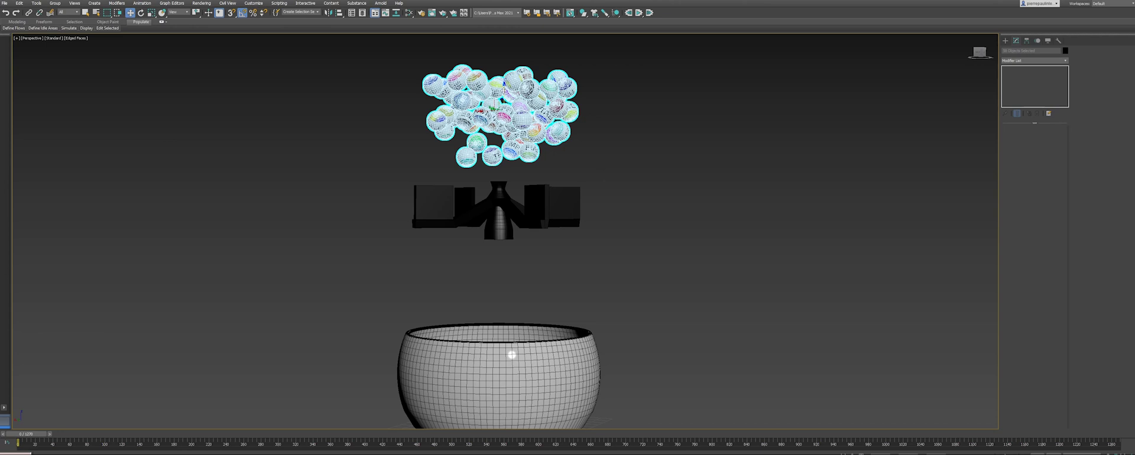
left_click_drag(504, 91, 499, 293)
middle_click_drag(547, 260, 535, 208, "alt")
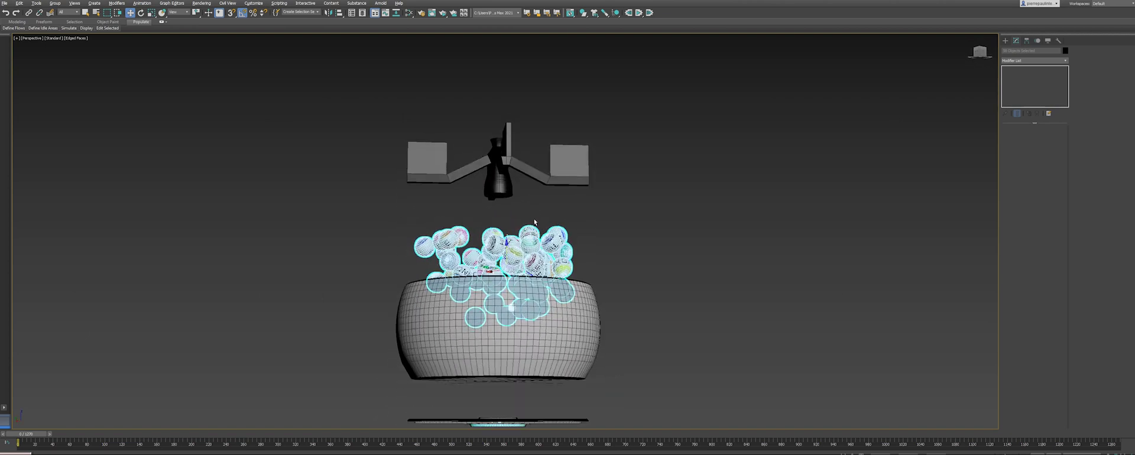
- Run the physics simulation to check how the balls settle in the bowl, and reset it to the start
middle_click_drag(570, 231, 565, 220)
left_click(639, 12)
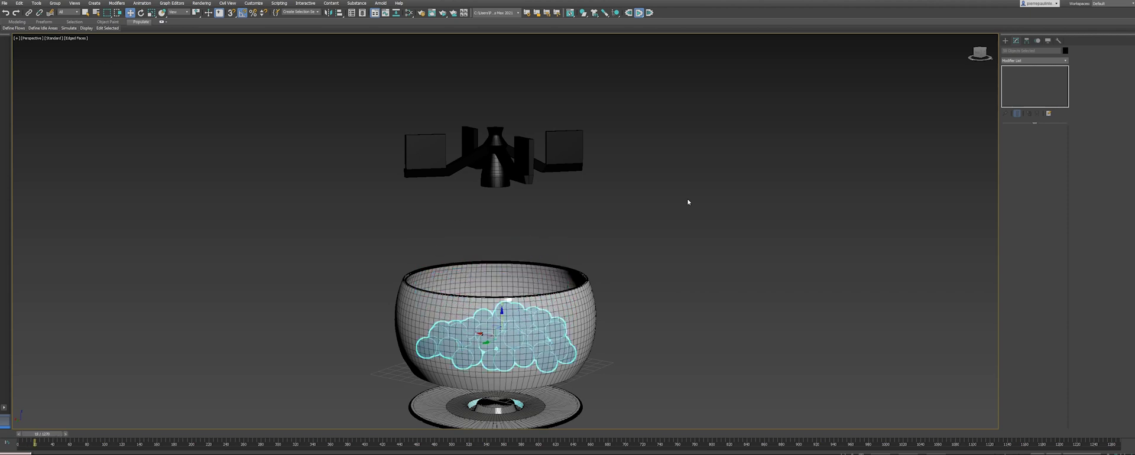
mouse_move(662, 271)
middle_mouse_down("alt")
mouse_move(633, 291)
mouse_move(639, 253)
mouse_move(676, 296)
mouse_move(662, 271)
middle_mouse_up("alt")
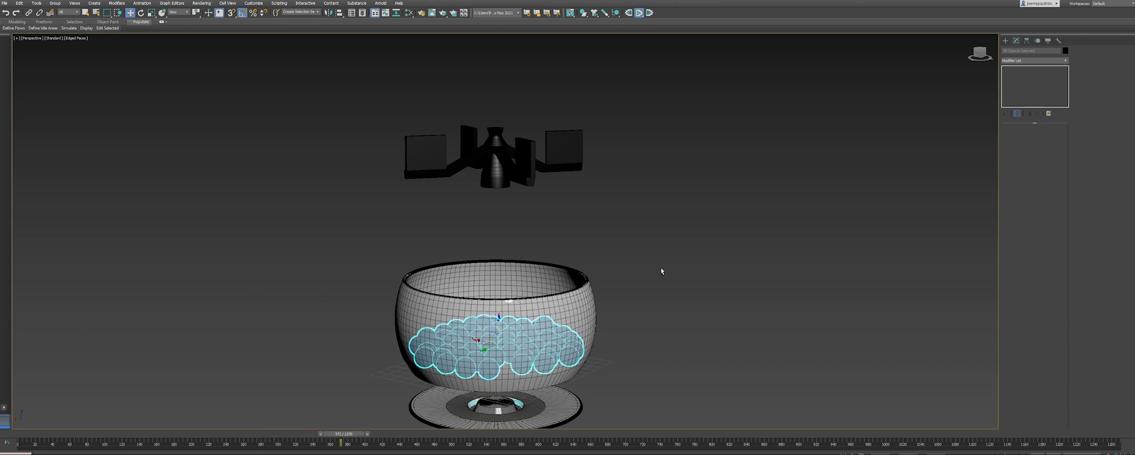
left_click(638, 13)
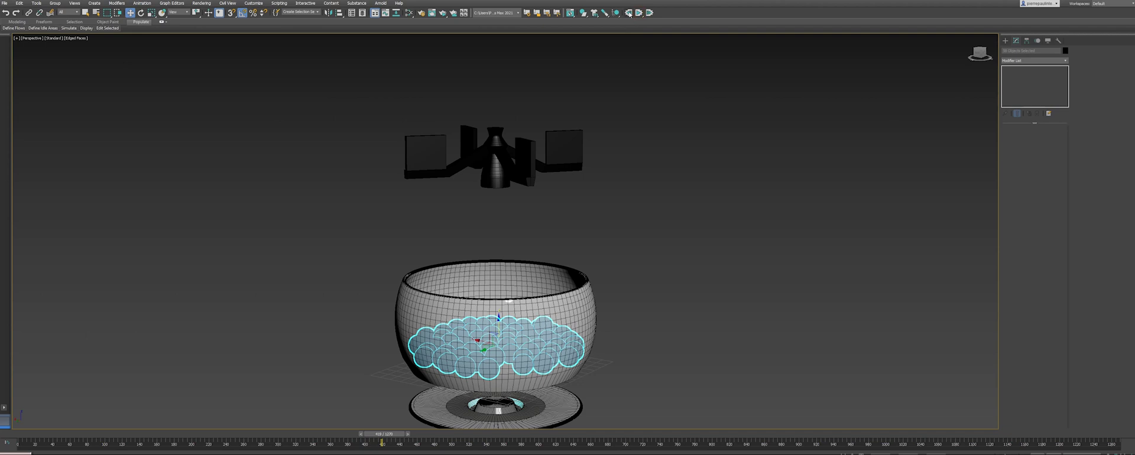
left_click(629, 13)
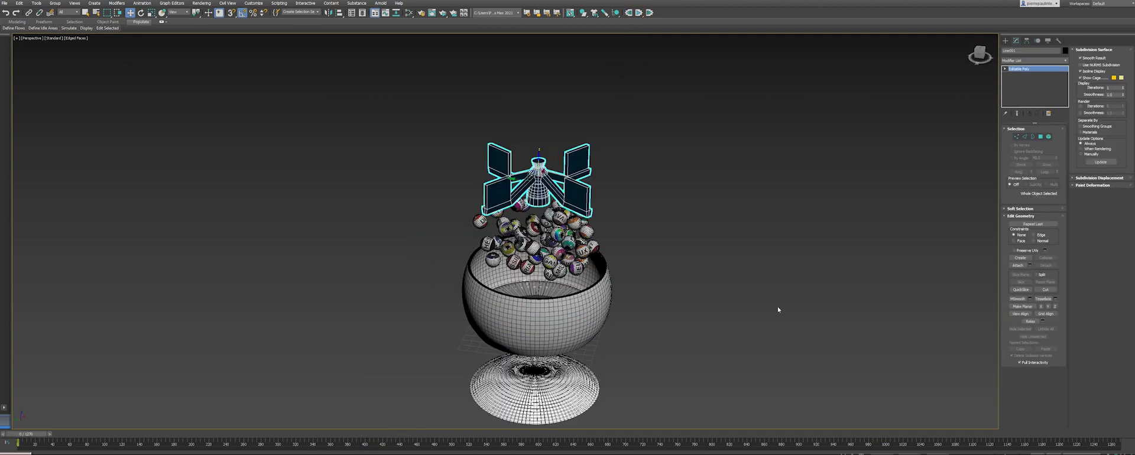
- Animate the paddle rotating around its vertical axis from frame 0 to frame 100 using Auto Key
middle_click_drag(927, 382, 933, 383, "alt")
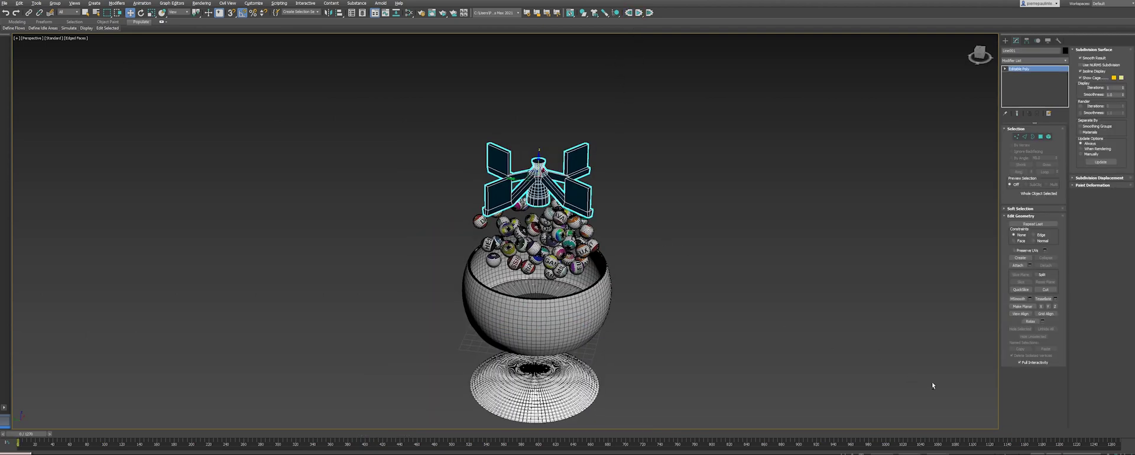
left_click(1052, 452)
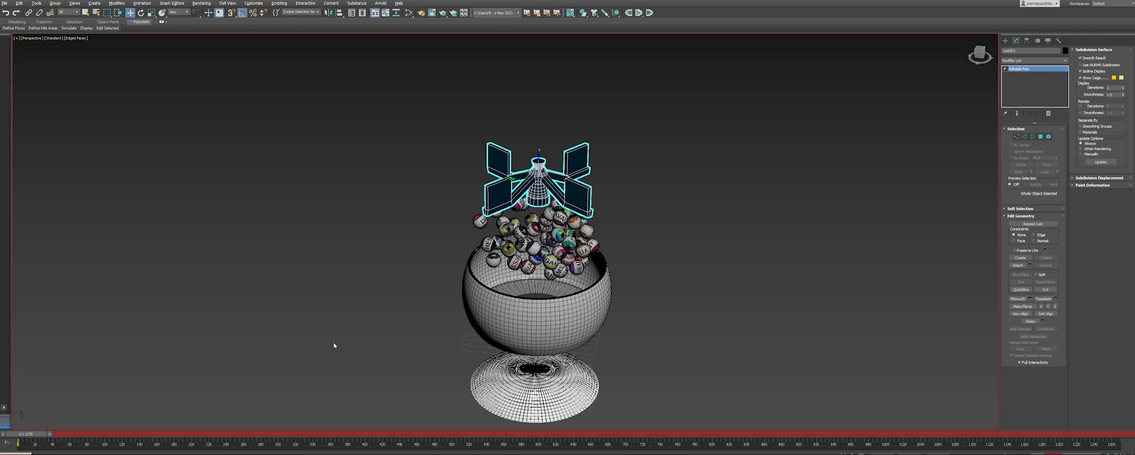
left_click_drag(37, 437, 124, 441)
key("w")
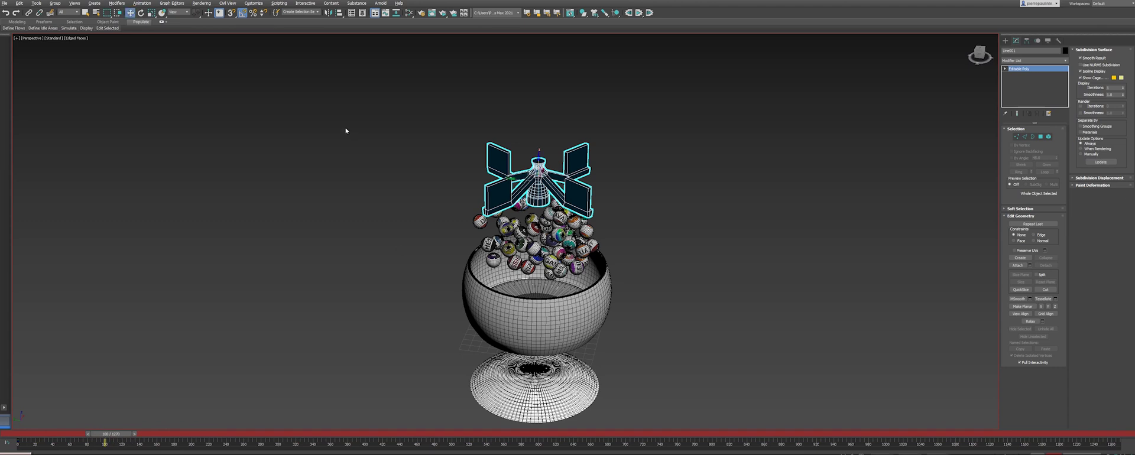
key("e")
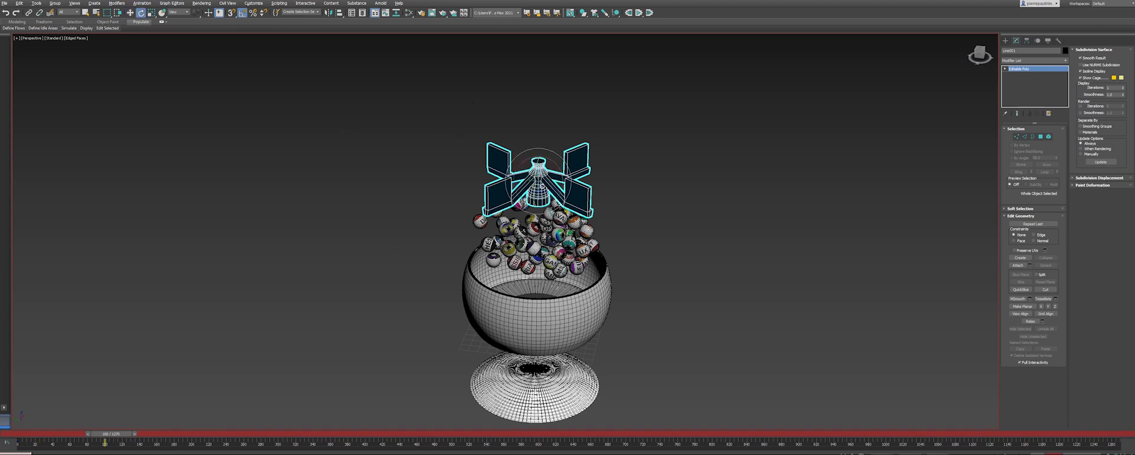
left_click_drag(544, 193, 661, 186)
left_click_drag(119, 435, 1, 429)
key("e")
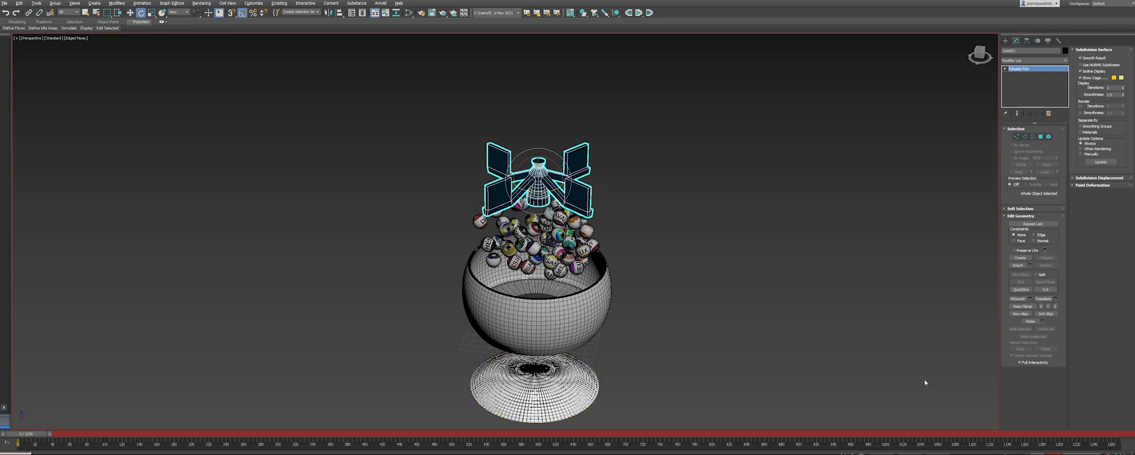
left_click(1055, 454)
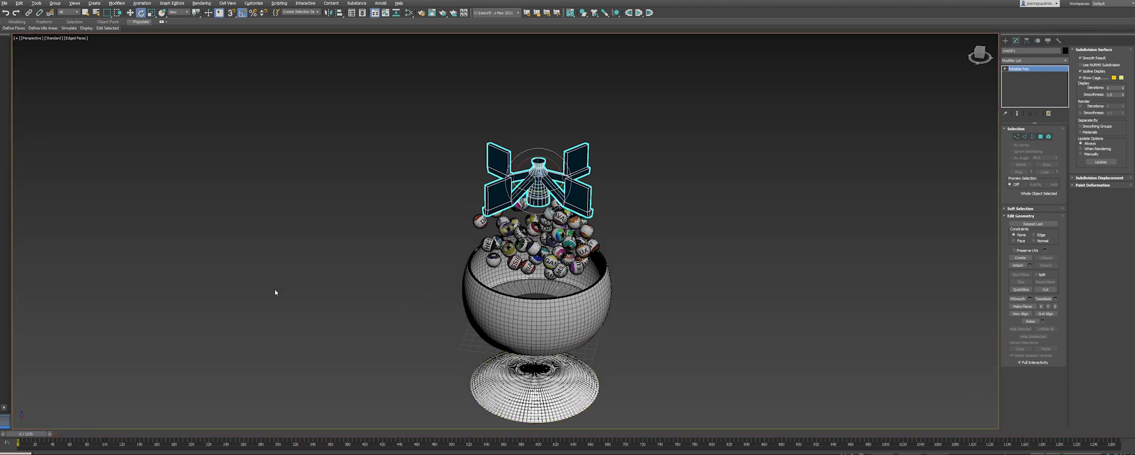
- Play and scrub the animation to examine how the paddle's rotation runs and repeats, returning to frame 0
key("/")
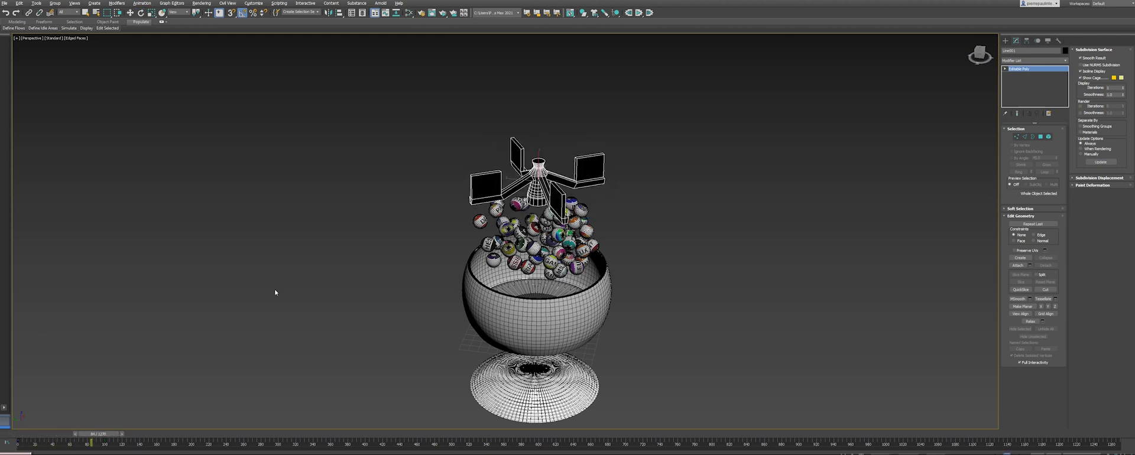
key("/")
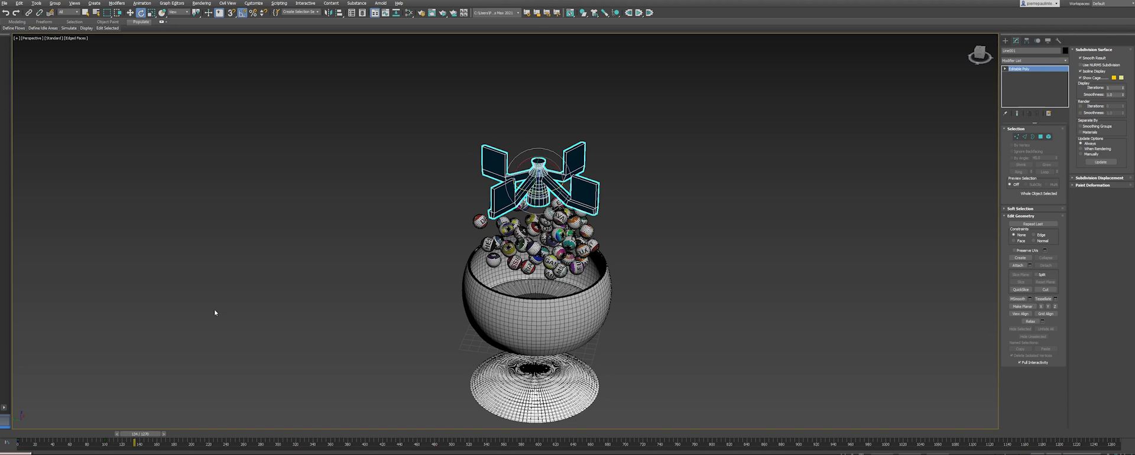
left_click_drag(149, 430, 175, 438)
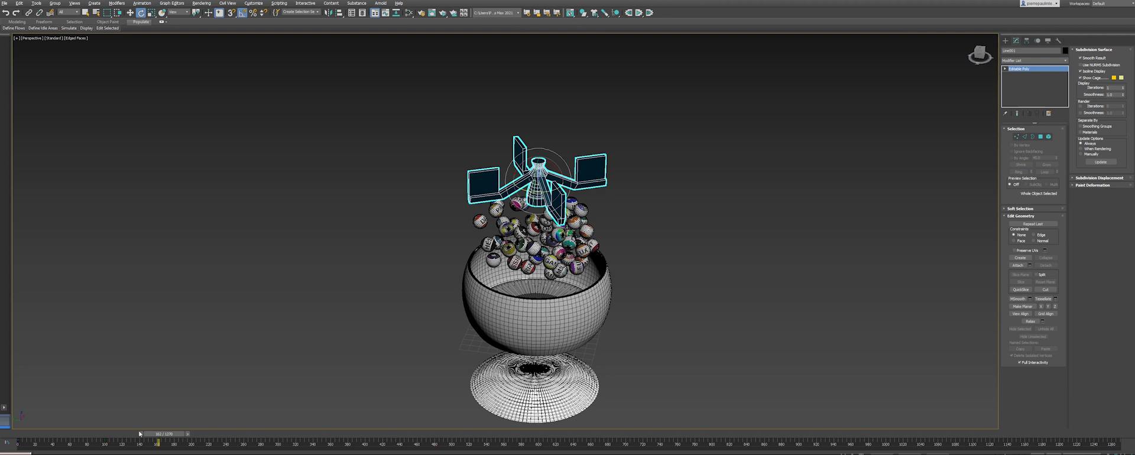
left_click_drag(166, 438, 32, 433)
key("e")
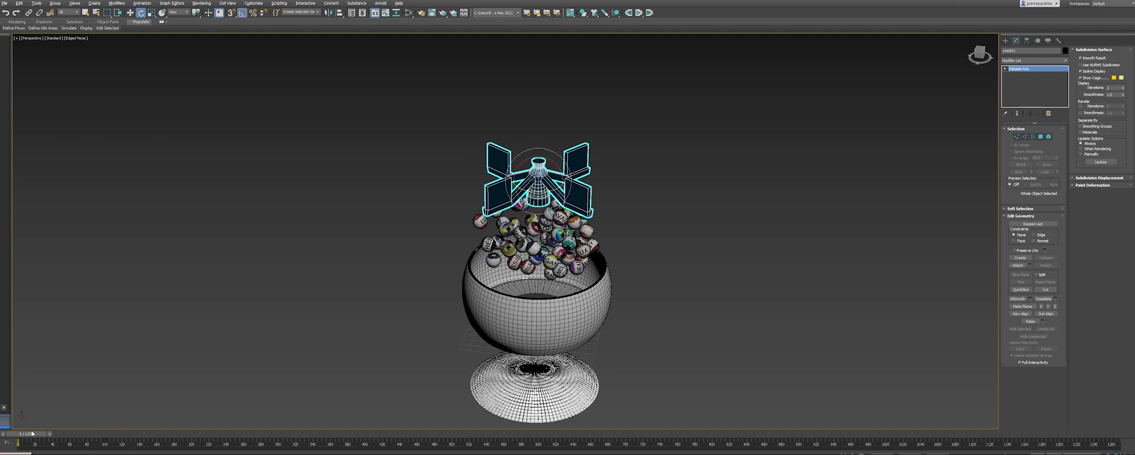
key("/")
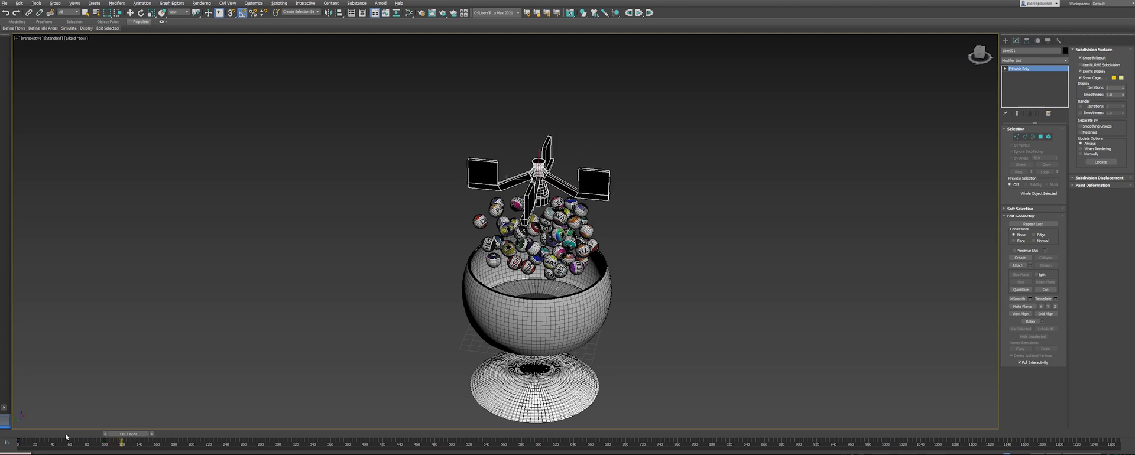
key("/")
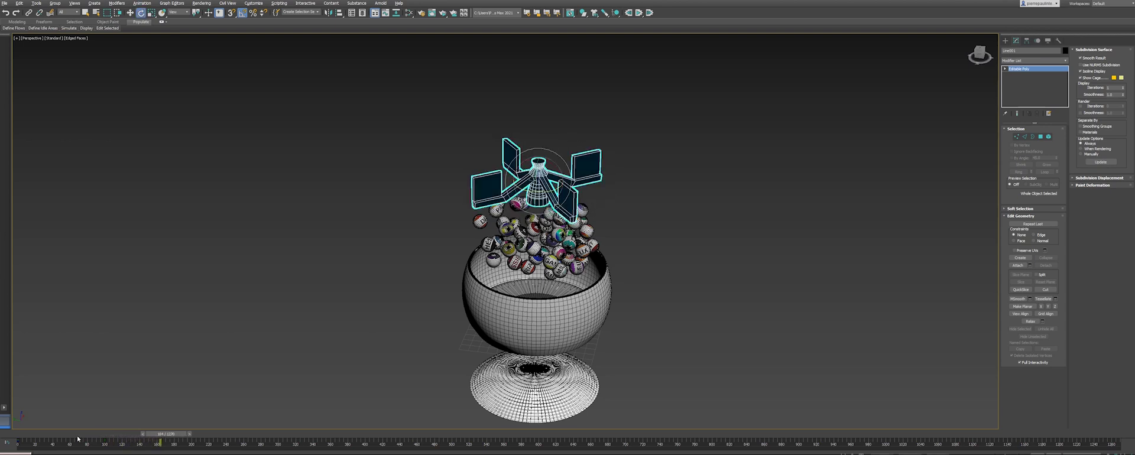
left_click_drag(173, 438, 33, 438)
- Set the tangents of the paddle's Z rotation keys at the start and end of the turn to linear in the Curve Editor
middle_click_drag(475, 181, 475, 225, "alt")
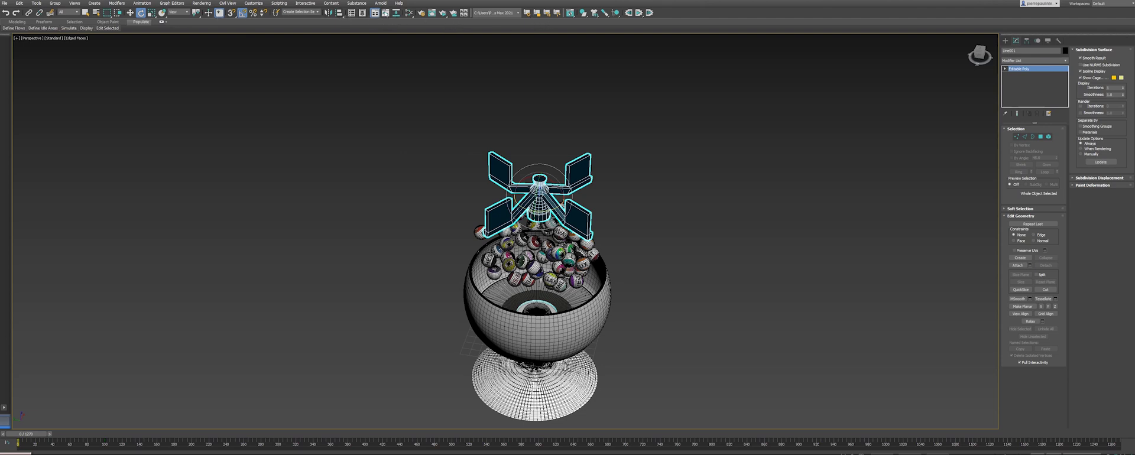
left_click(385, 12)
left_click_drag(305, 55, 341, 46)
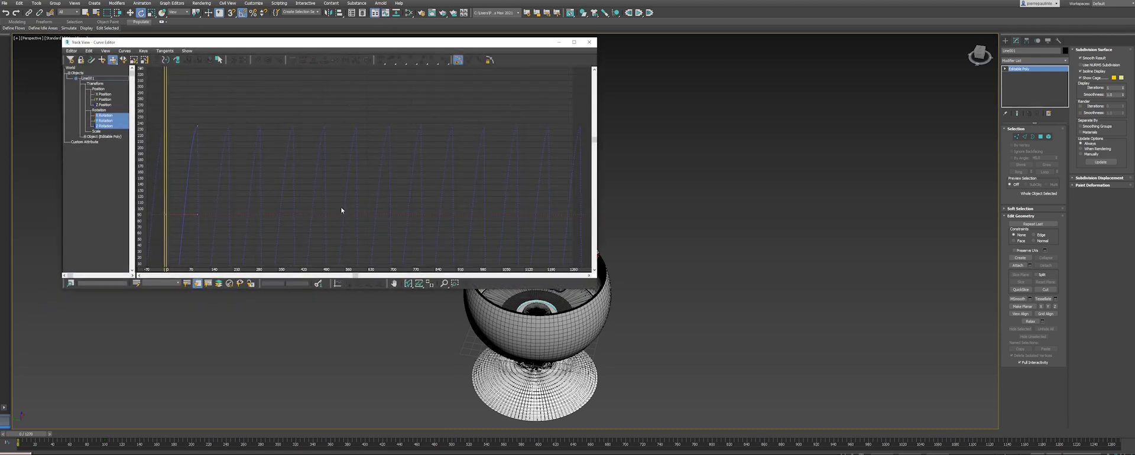
middle_click_drag(241, 109, 290, 96)
left_click_drag(270, 107, 264, 115)
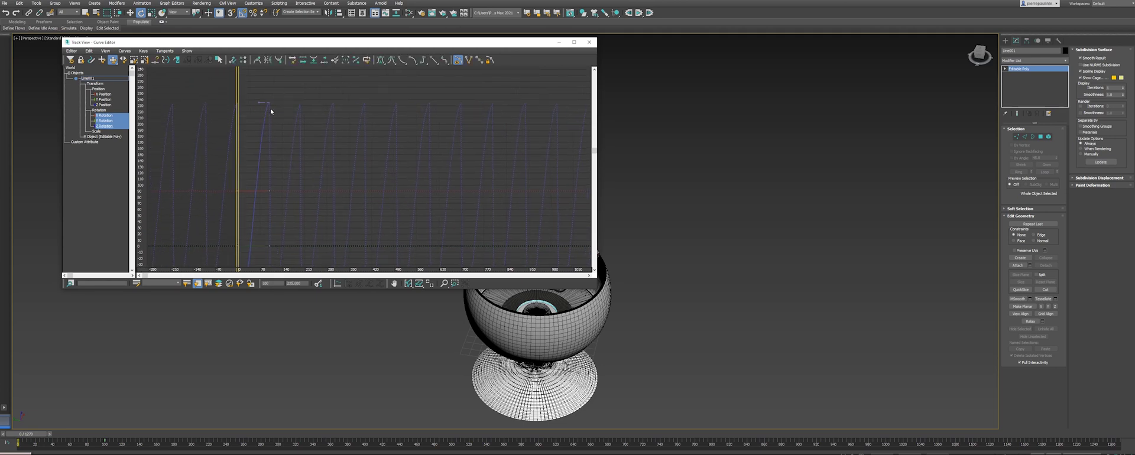
left_click_drag(359, 45, 336, 54)
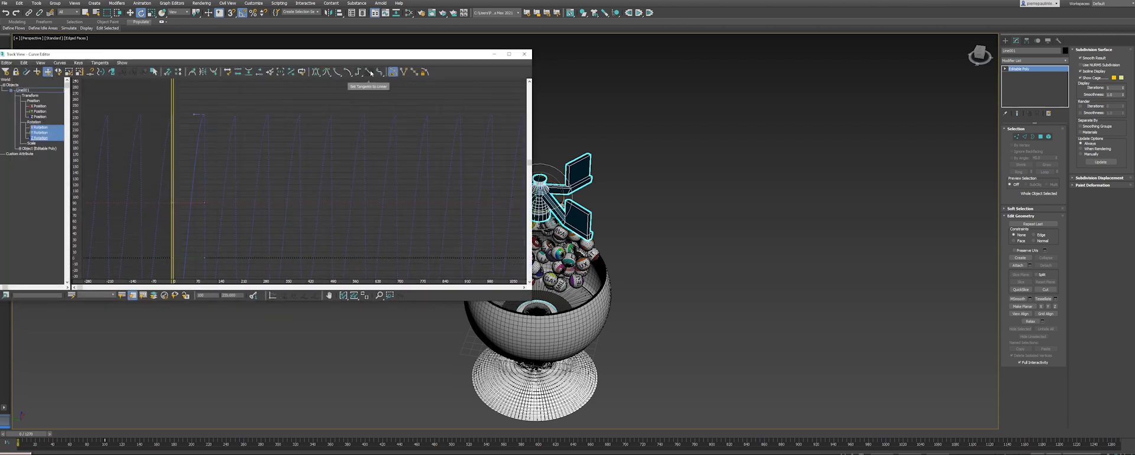
left_click(370, 72)
middle_click_drag(228, 185, 270, 120)
middle_click_drag(256, 172, 270, 138)
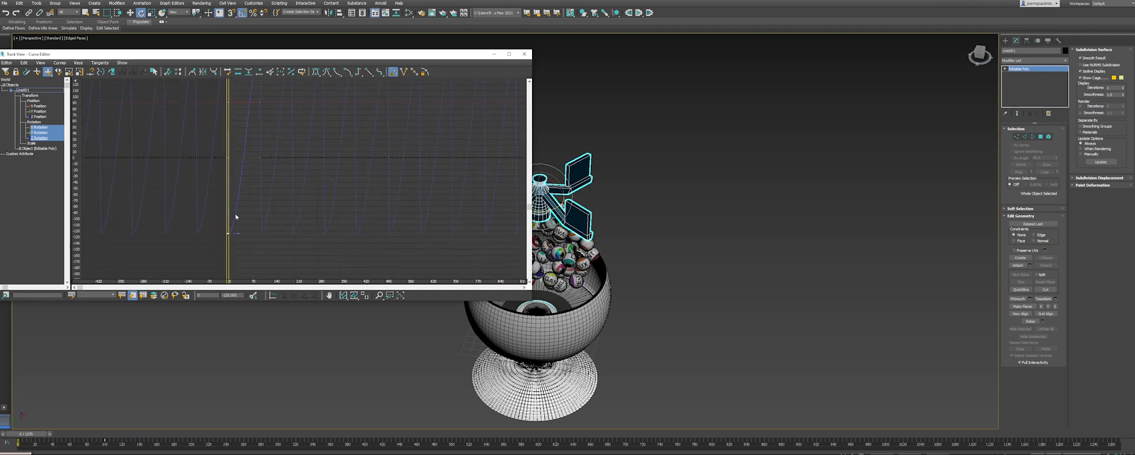
middle_click_drag(274, 160, 324, 242)
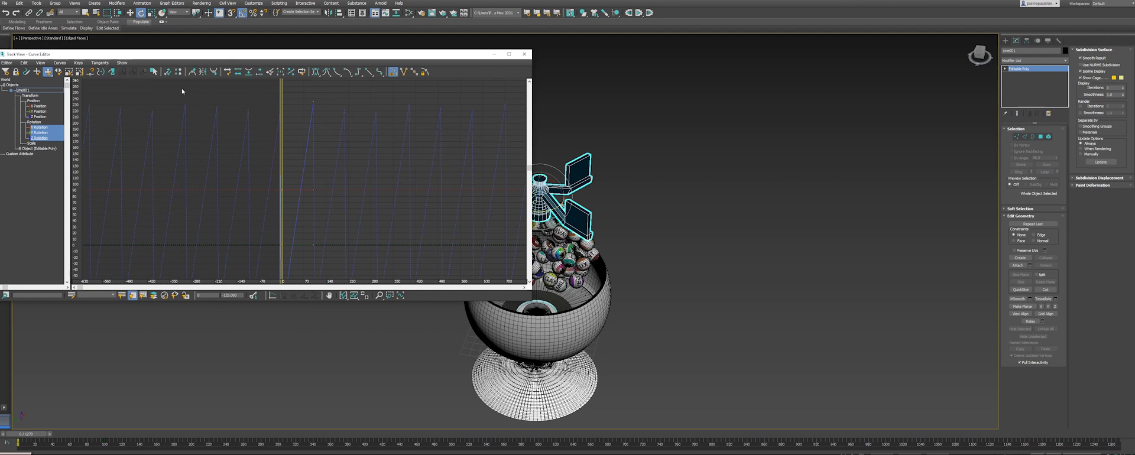
- Set the out-of-range type of the paddle's rotation curves to Constant
left_click_drag(118, 55, 217, 65)
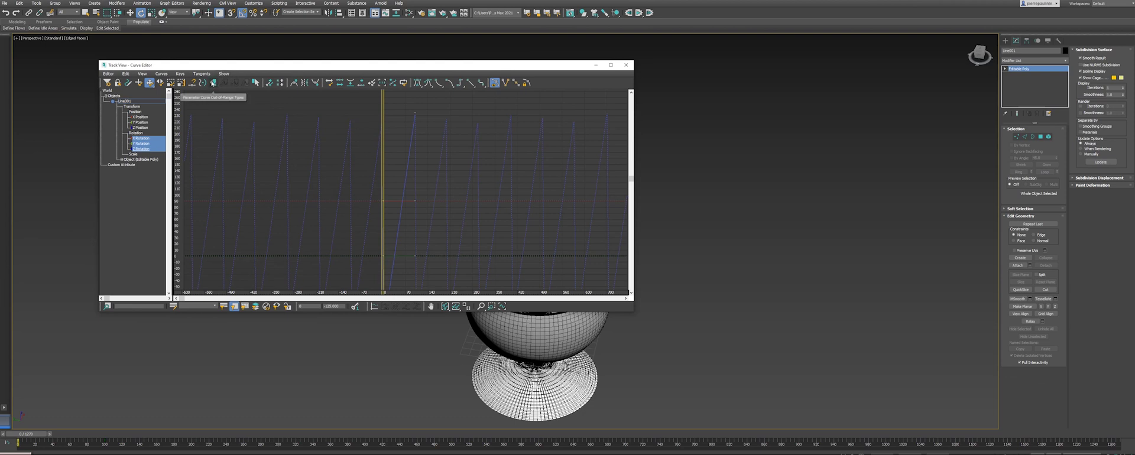
left_click(213, 83)
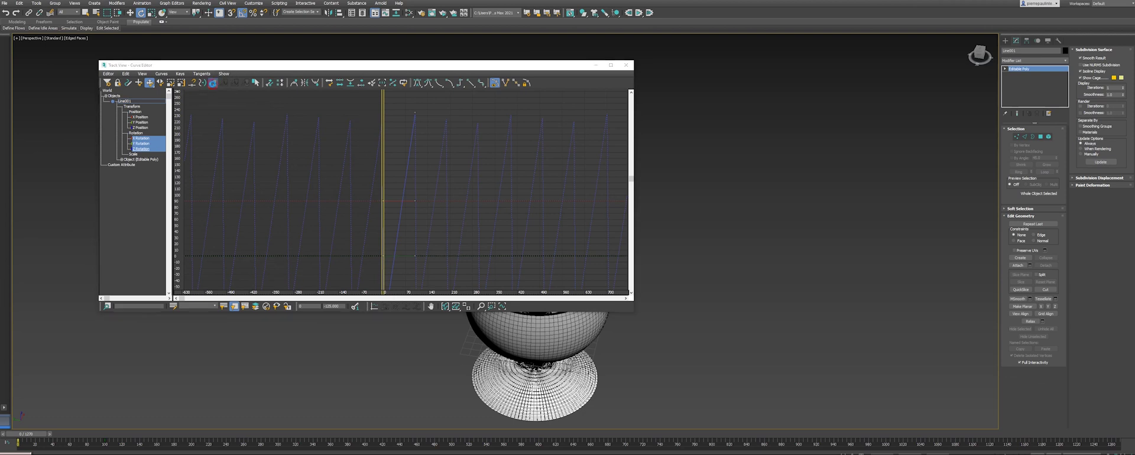
left_click_drag(181, 75, 258, 112)
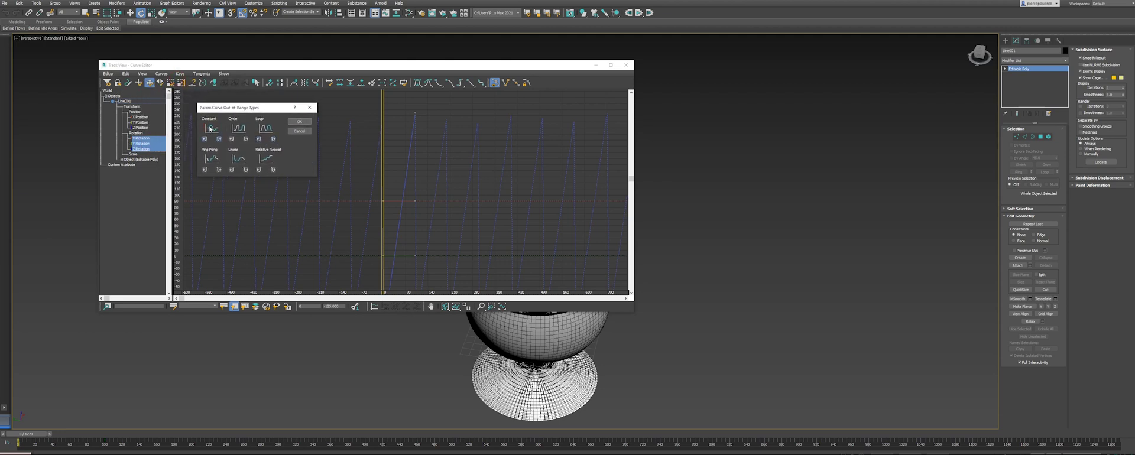
left_click(299, 121)
middle_click_drag(432, 159, 420, 188)
- Set the out-of-range type of the paddle's rotation curves to Loop and close the Curve Editor
left_click(214, 83)
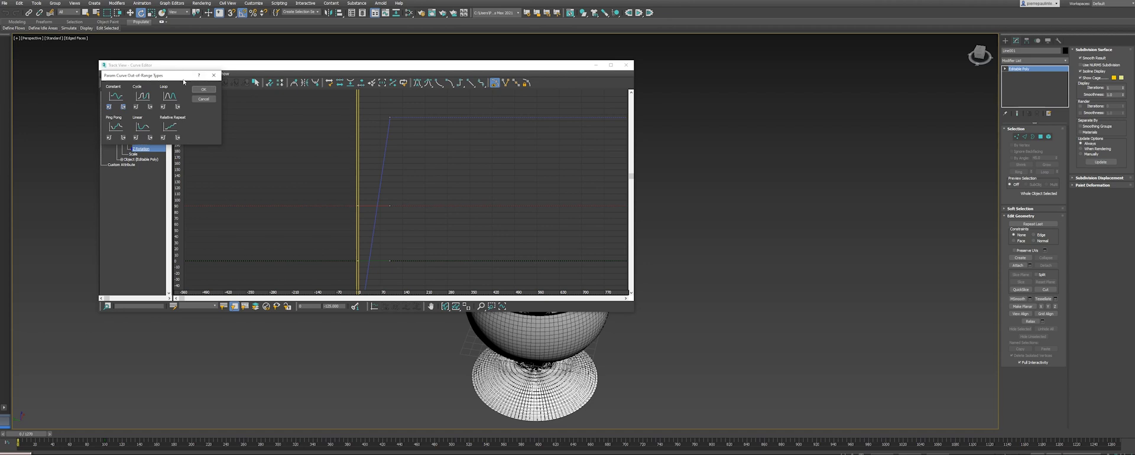
left_click_drag(182, 79, 266, 130)
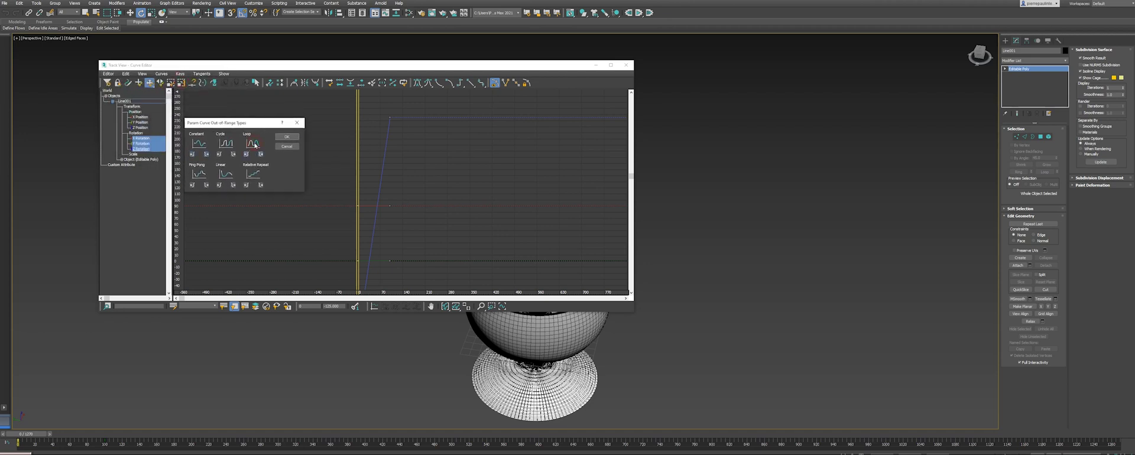
left_click(248, 155)
left_click(281, 138)
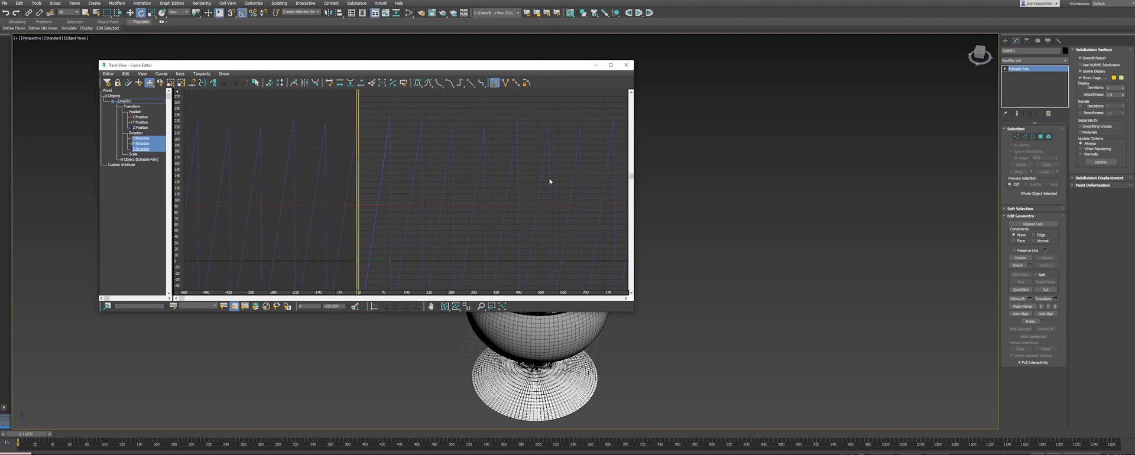
left_click(627, 66)
- Play the animation to check the paddle's continuous looping rotation, and return to frame 0
middle_click_drag(440, 195, 391, 171)
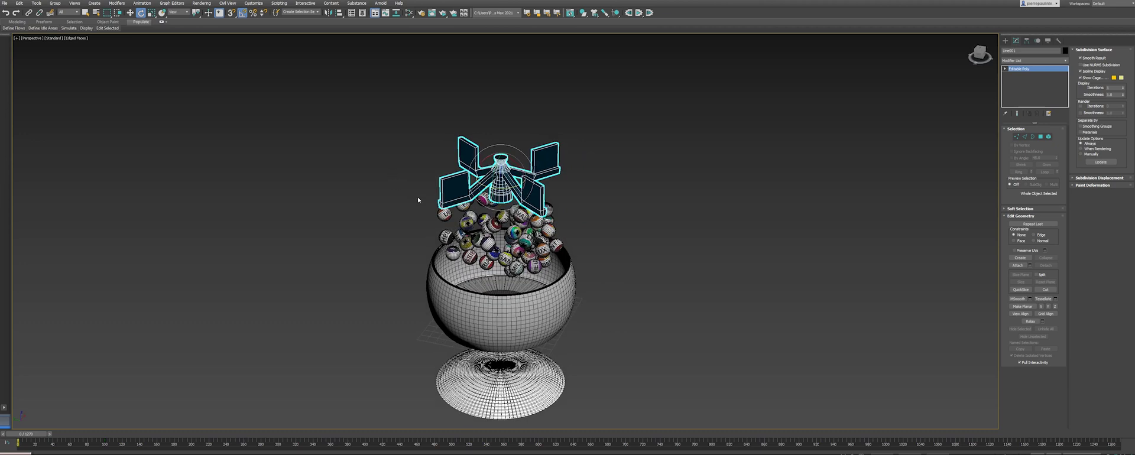
key("slash")
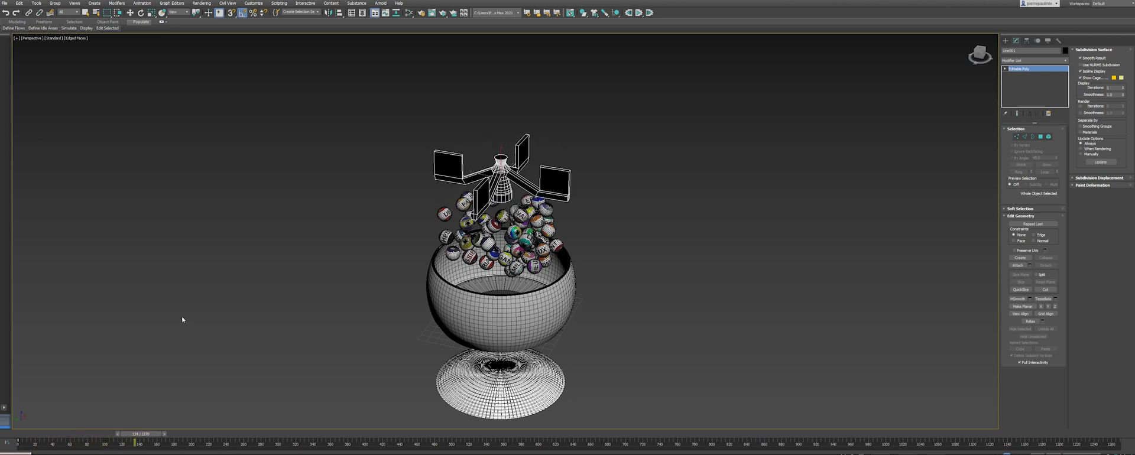
key("e")
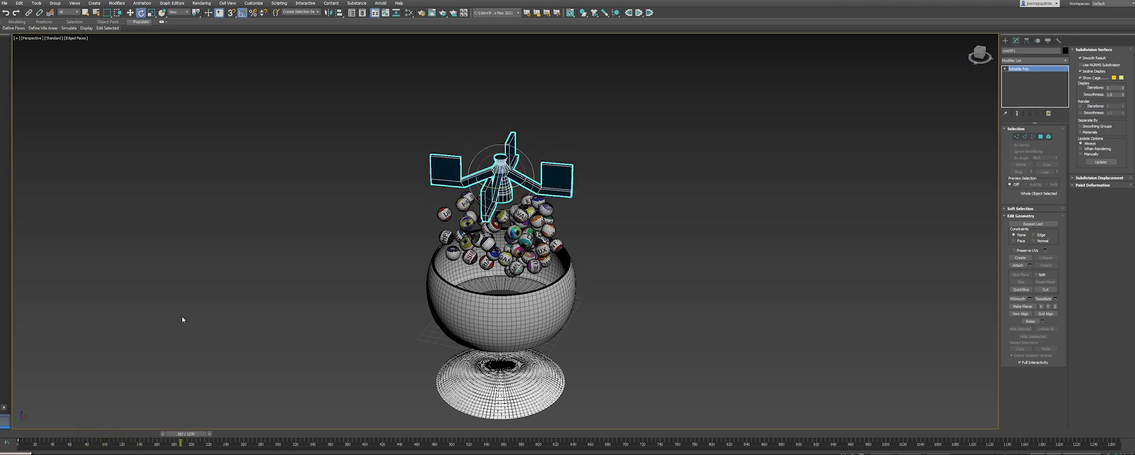
left_click_drag(195, 433, 35, 433)
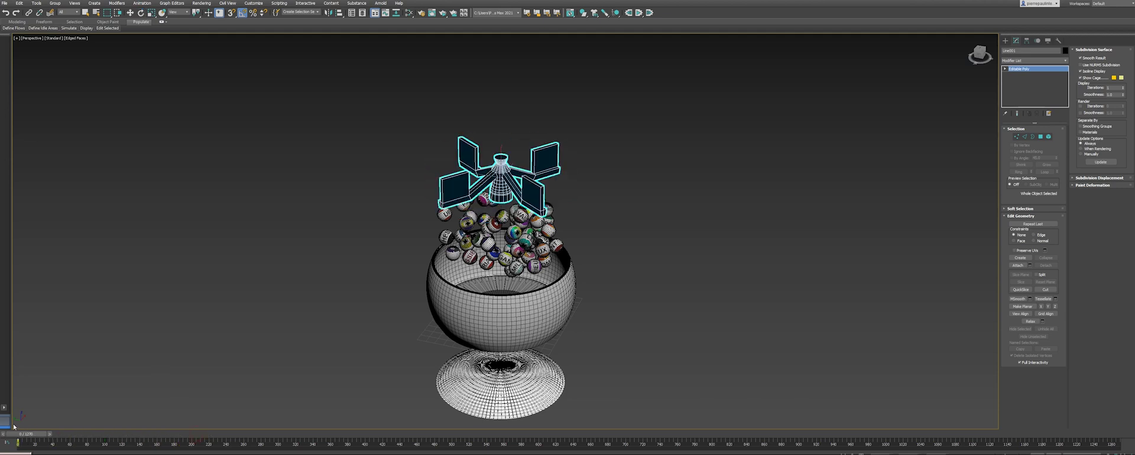
- Move the paddle straight down into the bowl so its hub sits above the bowl's floor, checking the fit
middle_click_drag(635, 128, 613, 118, "alt")
key("w")
middle_click_drag(531, 143, 522, 148, "alt")
left_click_drag(505, 149, 505, 284)
middle_click_drag(561, 211, 587, 204, "alt")
scroll(585, 256, "up", 4)
key("F3")
mouse_move(517, 223)
middle_mouse_down("alt")
mouse_move(508, 220)
mouse_move(525, 248)
mouse_move(539, 203)
mouse_move(518, 190)
middle_mouse_up("alt")
key("F3")
scroll(536, 216, "down", 3)
middle_click_drag(518, 191, 510, 167, "alt")
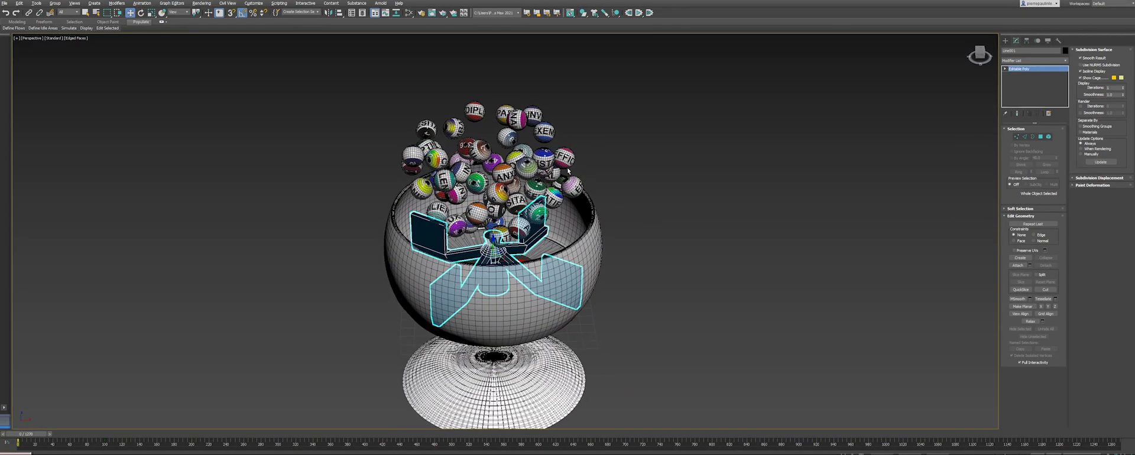
- Run the MassFX simulation to check how the falling balls interact with the paddle inside the bowl
middle_click_drag(595, 150, 580, 152)
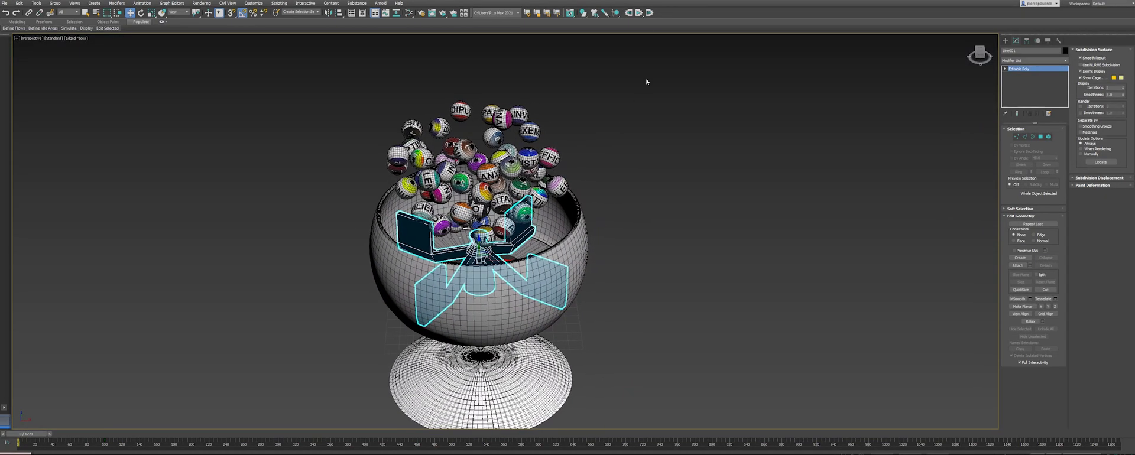
left_click(639, 16)
middle_click_drag(600, 115, 574, 190, "alt")
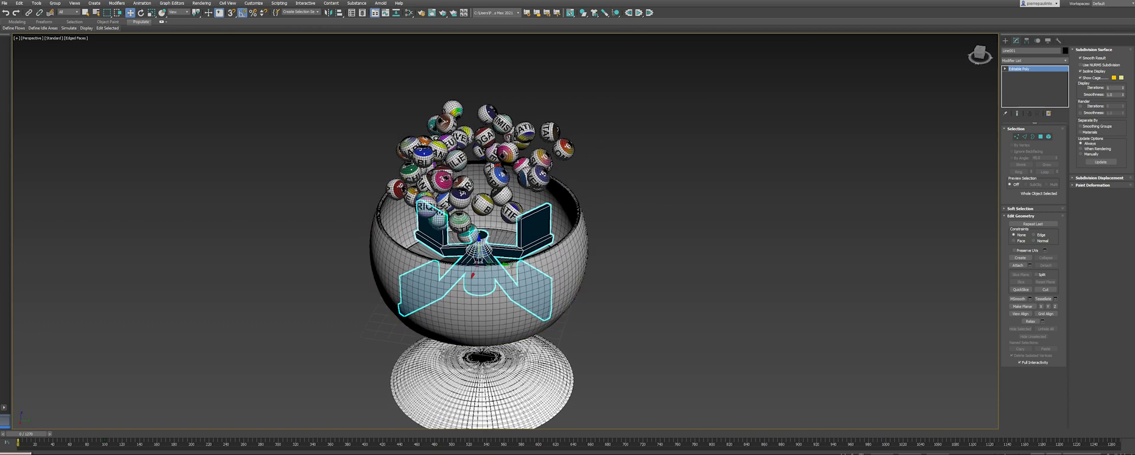
- Assign a static MassFX rigid body to the paddle and set its physical shape type to Original
scroll(523, 238, "up", 5)
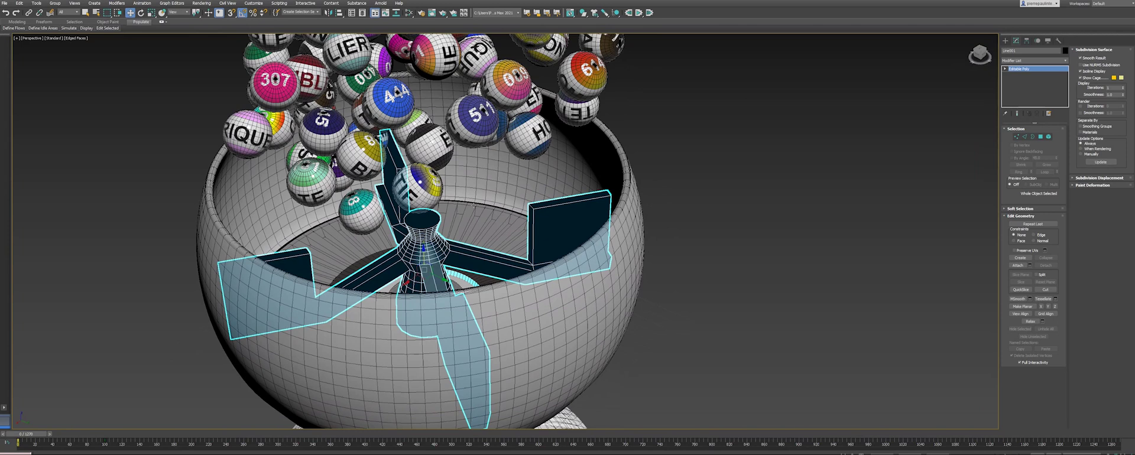
left_click_drag(584, 13, 627, 45)
middle_click_drag(679, 114, 511, 222, "alt")
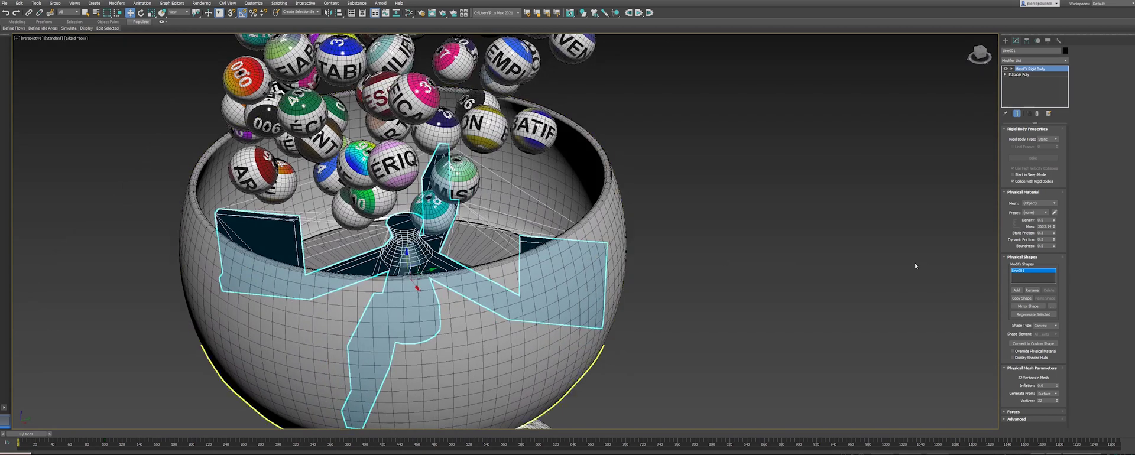
left_click(1052, 326)
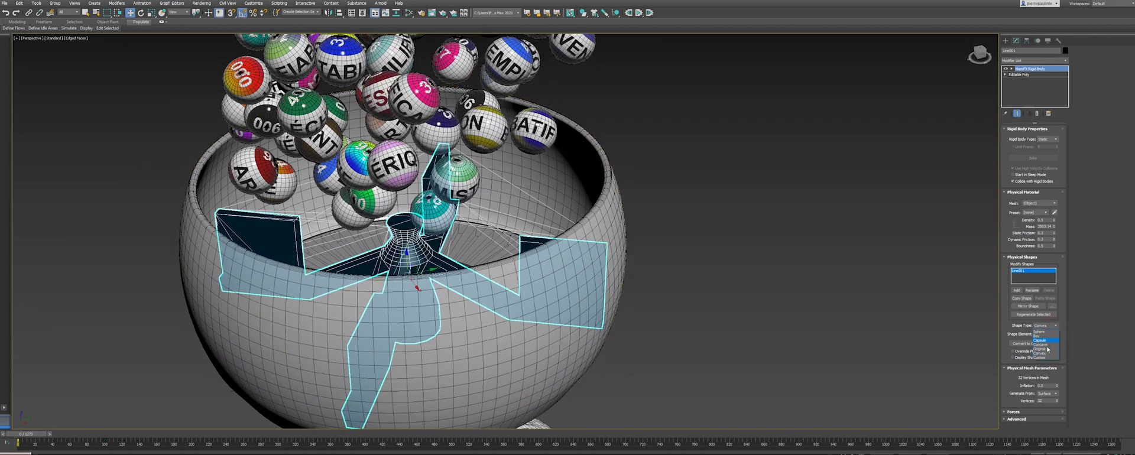
left_click(1048, 349)
- Simulate the balls dropping onto the static paddle, and reset the simulation to frame 0
middle_click_drag(779, 212, 754, 227, "alt")
middle_click_drag(567, 260, 535, 251, "alt")
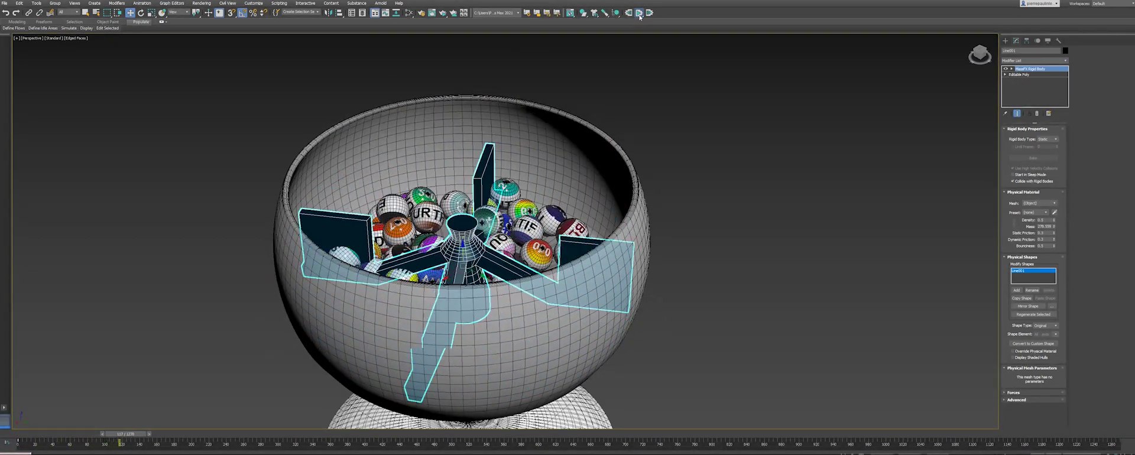
left_click(628, 12)
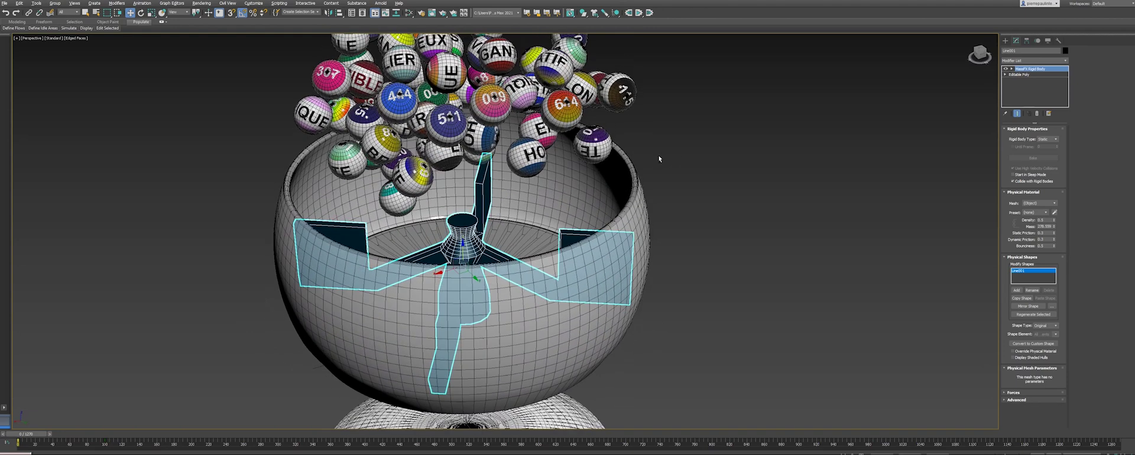
scroll(686, 171, "down", 5)
middle_click_drag(683, 173, 635, 187, "alt")
middle_click_drag(635, 187, 604, 183, "alt")
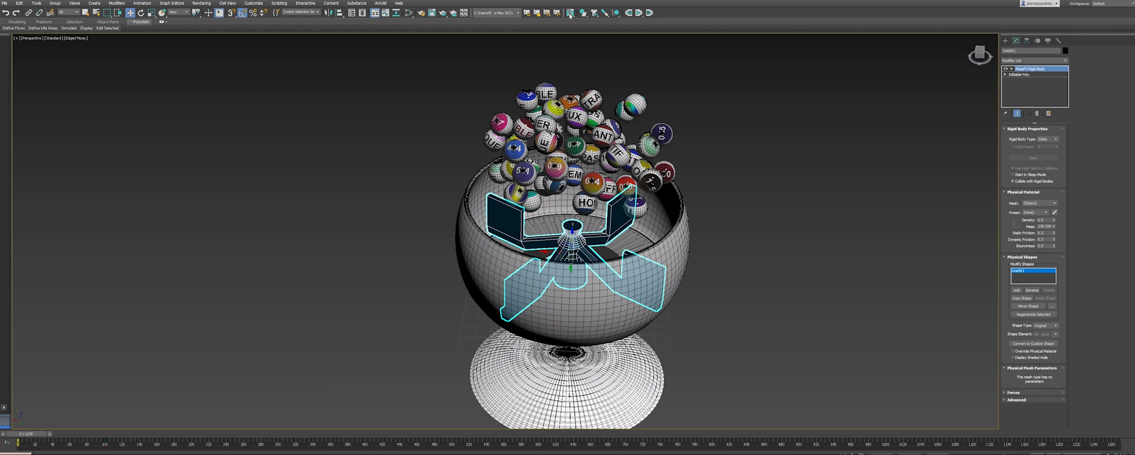
- Open MassFX Tools and change the paddle's rigid body type to Kinematic
left_click(570, 13)
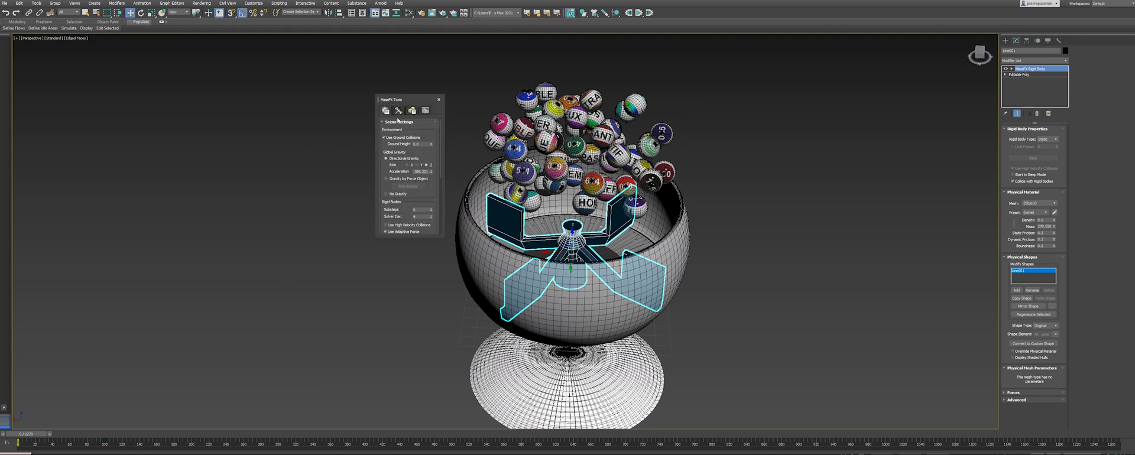
left_click_drag(415, 94, 403, 72)
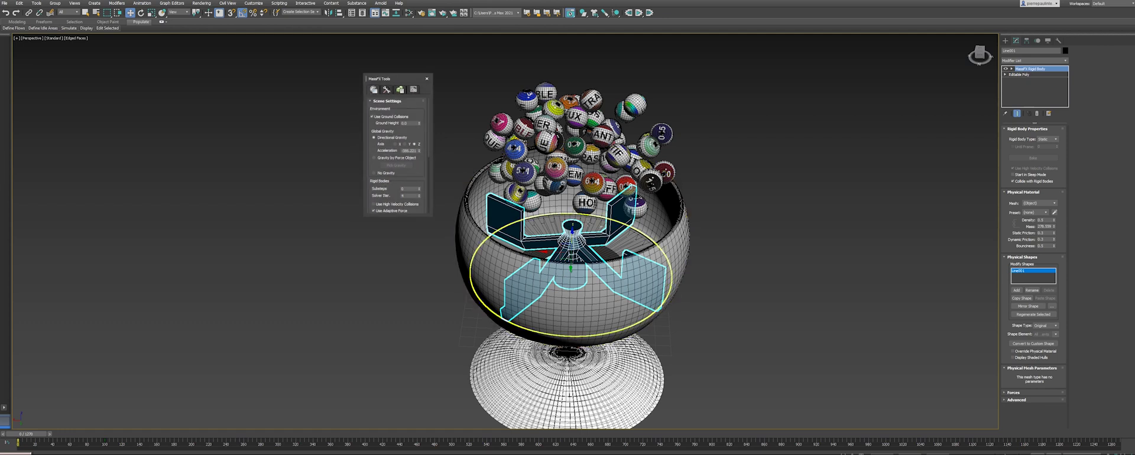
middle_click_drag(610, 229, 576, 241, "alt")
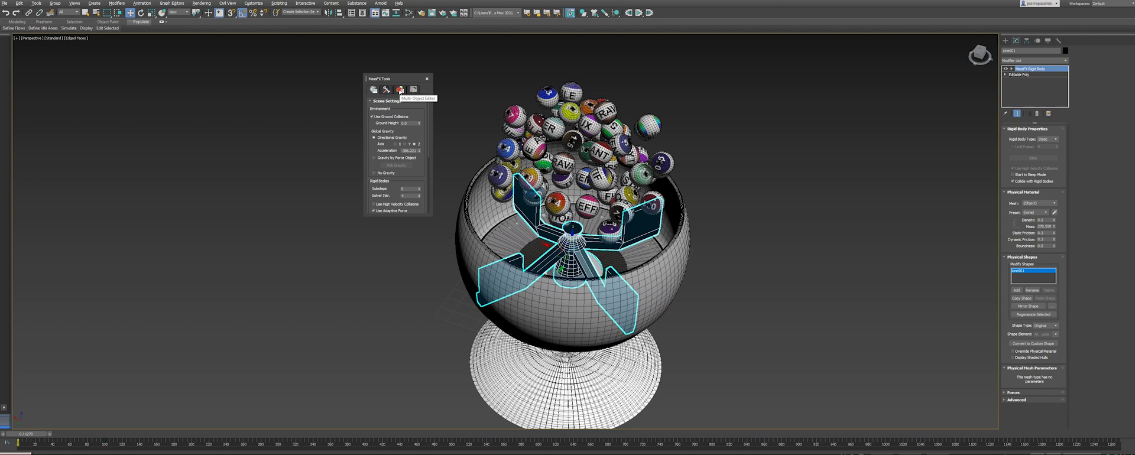
left_click(400, 90)
left_click_drag(401, 77, 401, 69)
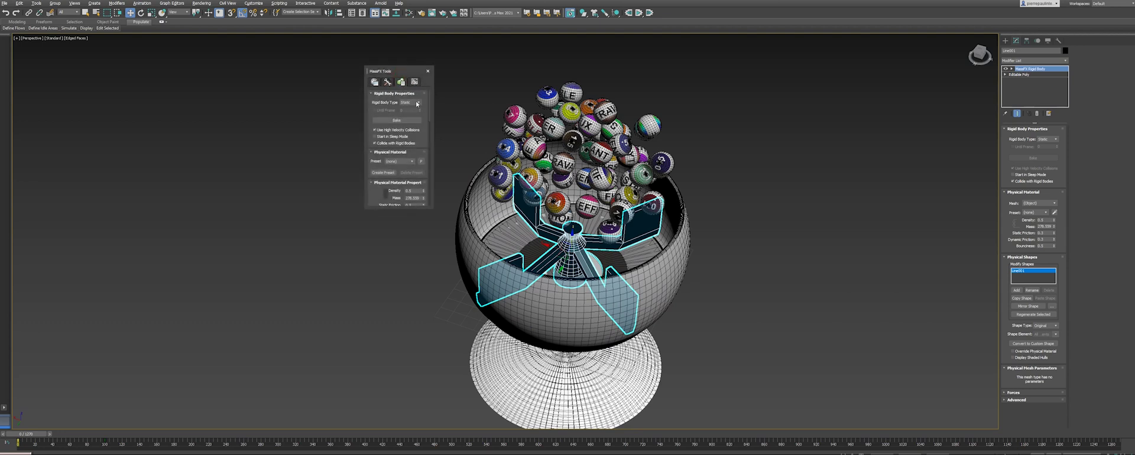
left_click(419, 102)
left_click(416, 113)
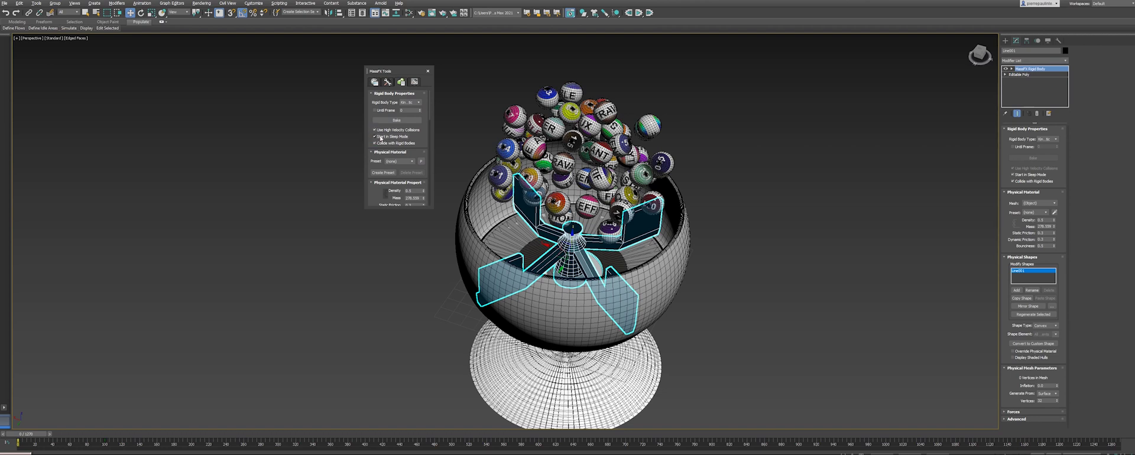
- Set the paddle's physical mesh type to Concave and generate its hulls with mesh detail at 100%
left_click_drag(430, 109, 430, 134)
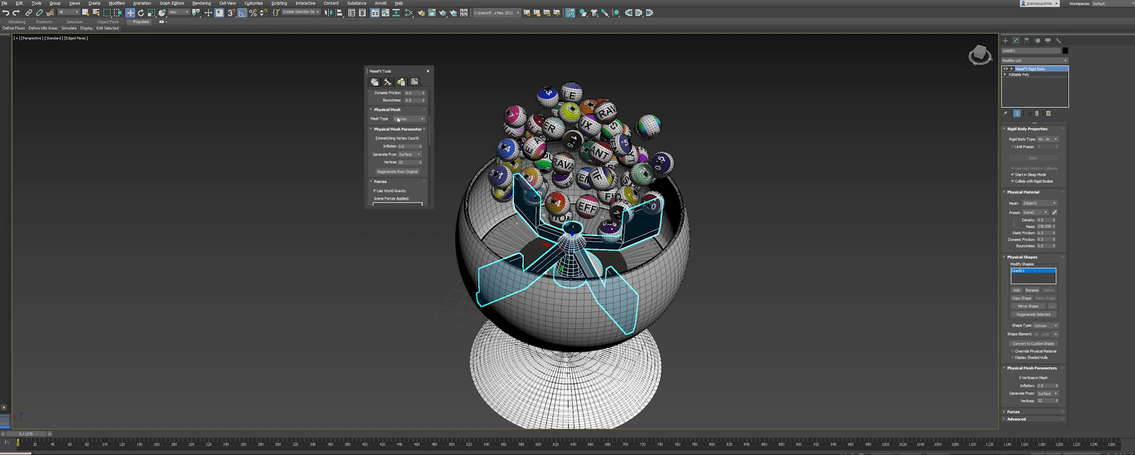
left_click(422, 119)
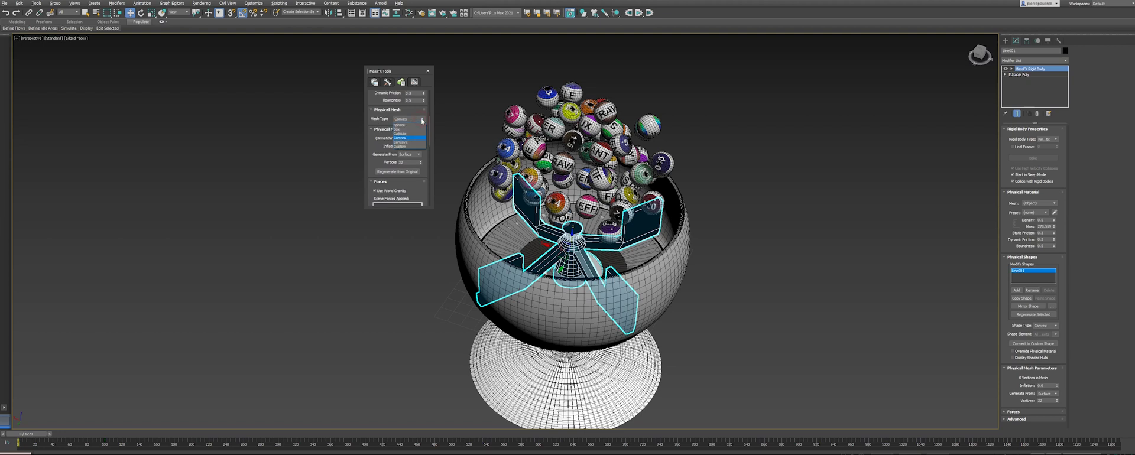
left_click(413, 143)
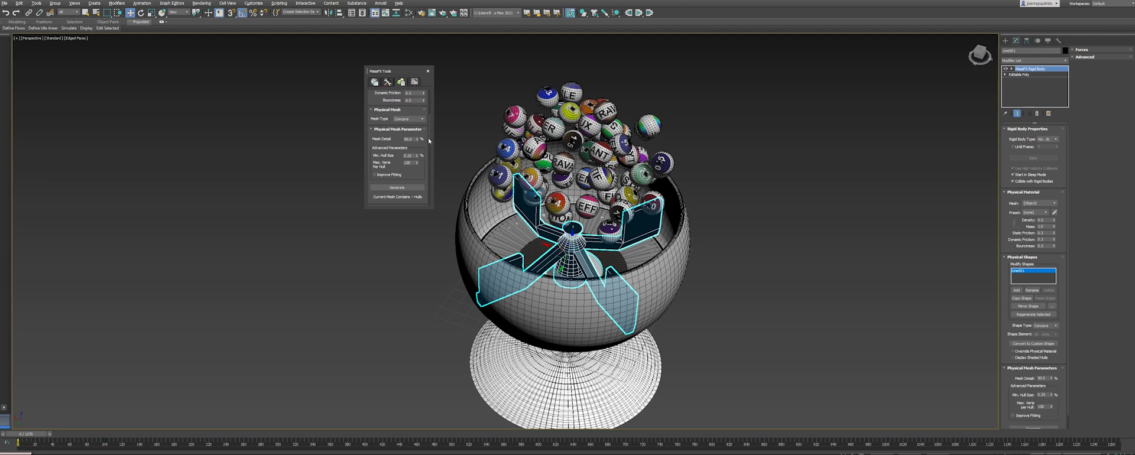
scroll(430, 139, "down", 3)
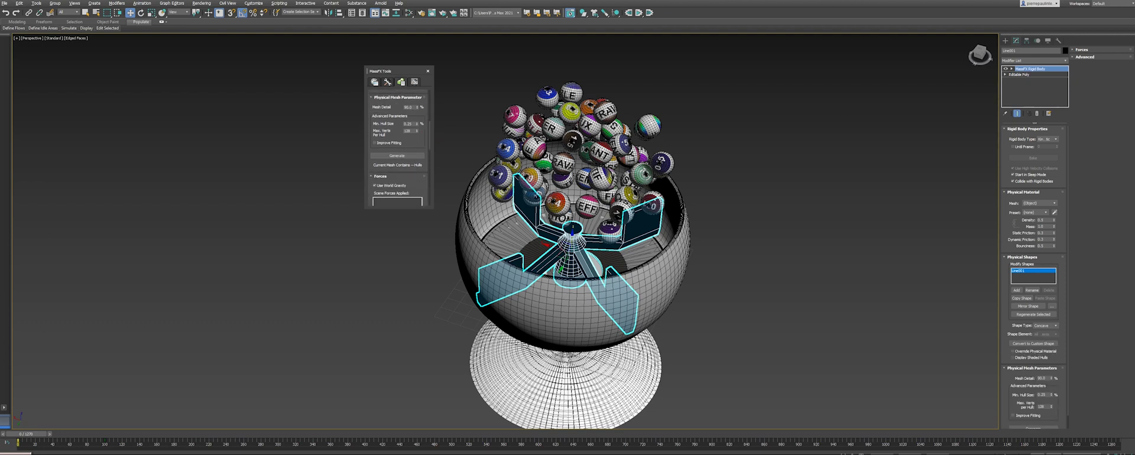
middle_click_drag(539, 233, 539, 213, "alt")
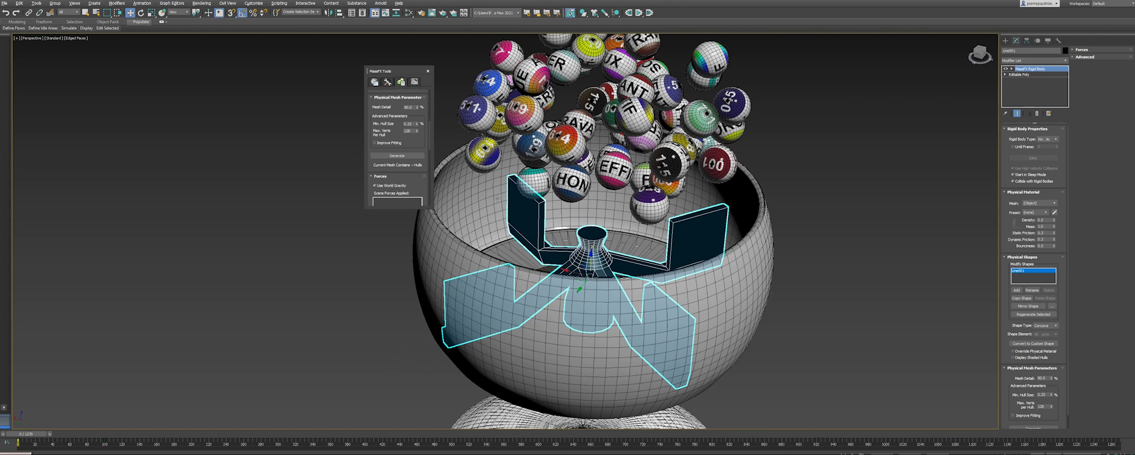
middle_click_drag(536, 207, 547, 237, "alt")
scroll(554, 253, "up", 3)
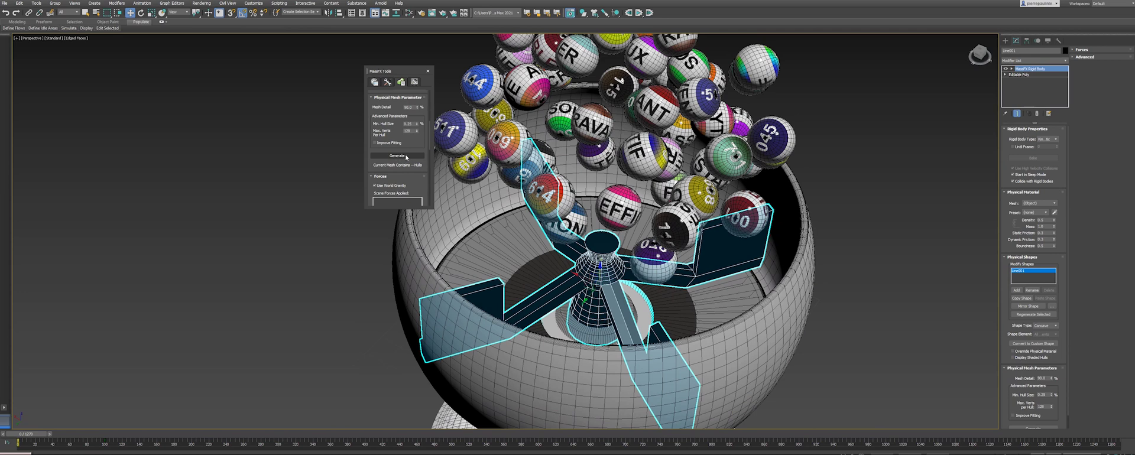
left_click(408, 156)
left_click(406, 157)
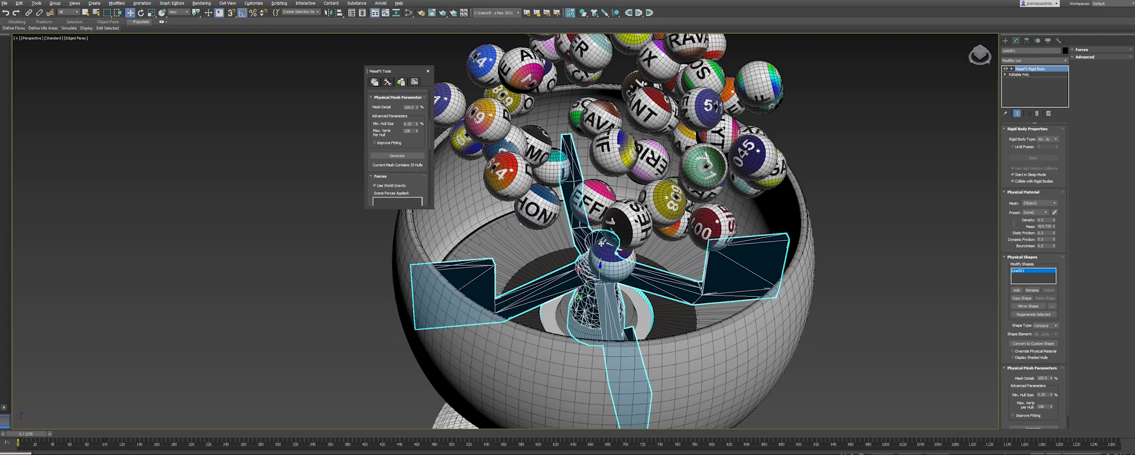
- Inspect the paddle's generated hulls, run the simulation with the rotating paddle, and reset it
scroll(528, 259, "up", 3)
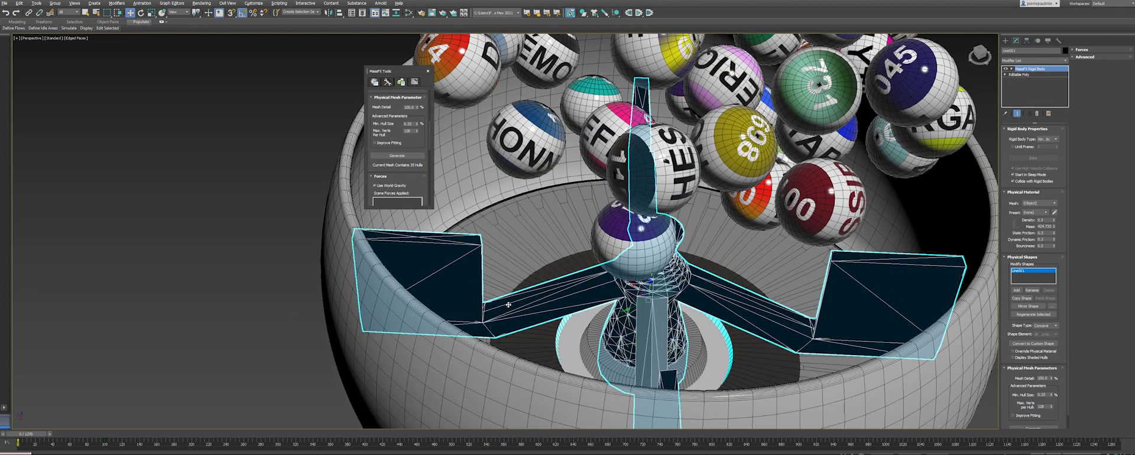
scroll(565, 279, "down", 8)
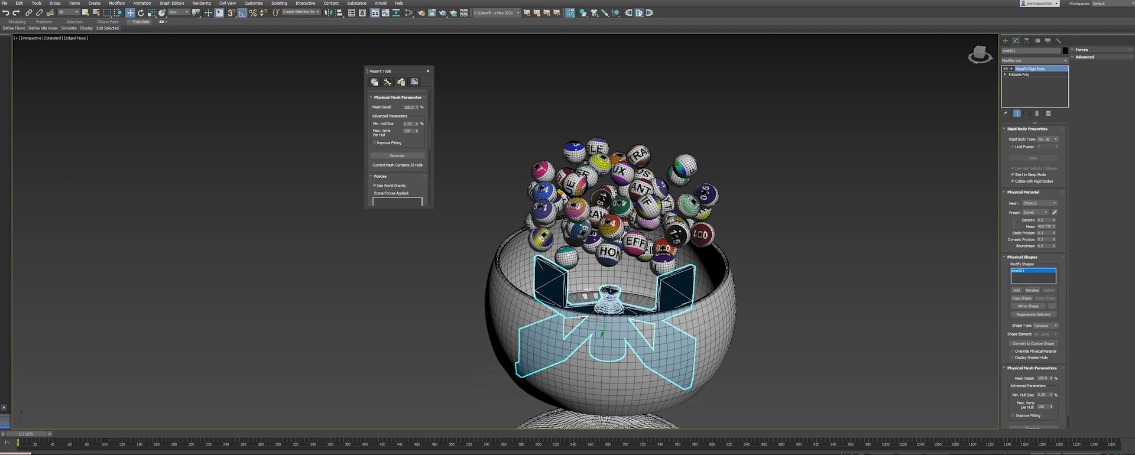
left_click(641, 13)
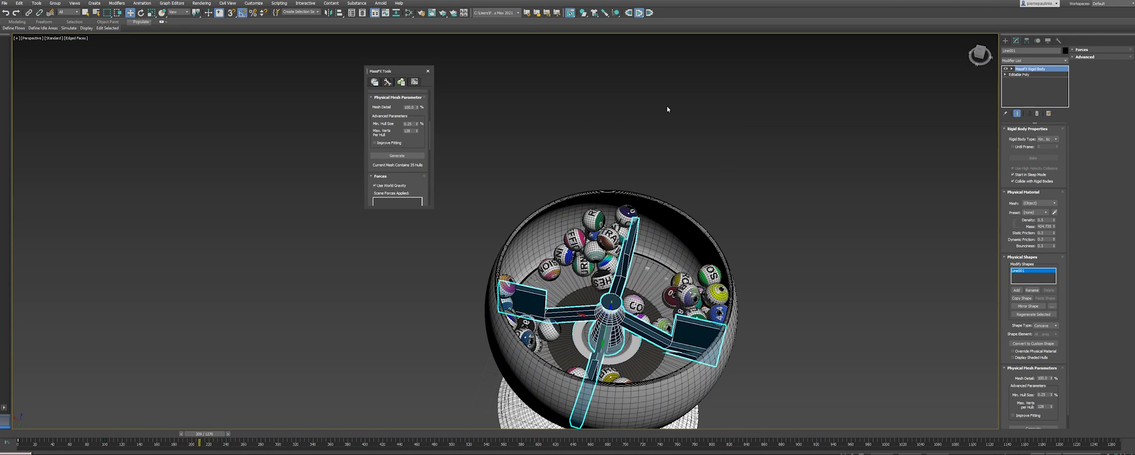
left_click(629, 12)
- Move the domed lid from below the bowl up onto the bowl's rim
scroll(673, 175, "down", 5)
middle_click_drag(673, 175, 679, 149, "alt")
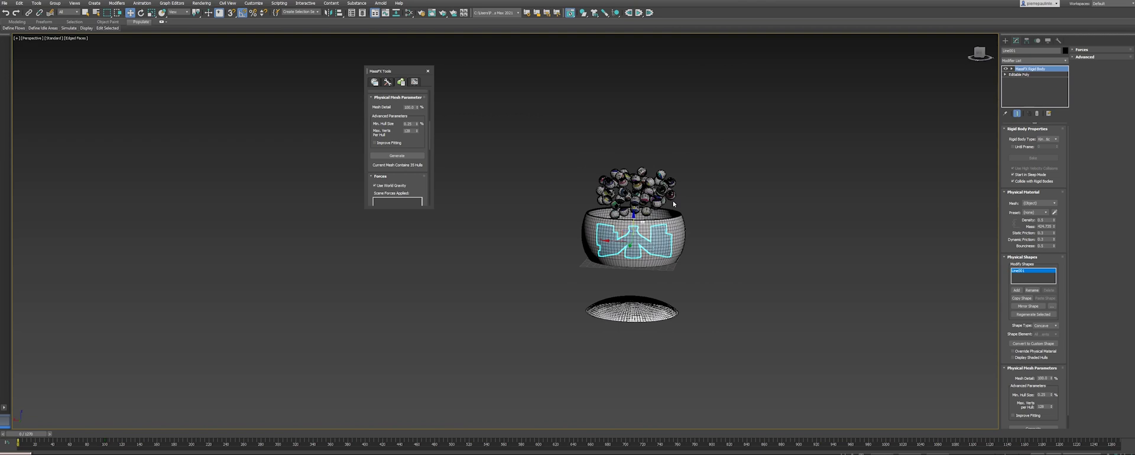
left_click(622, 302)
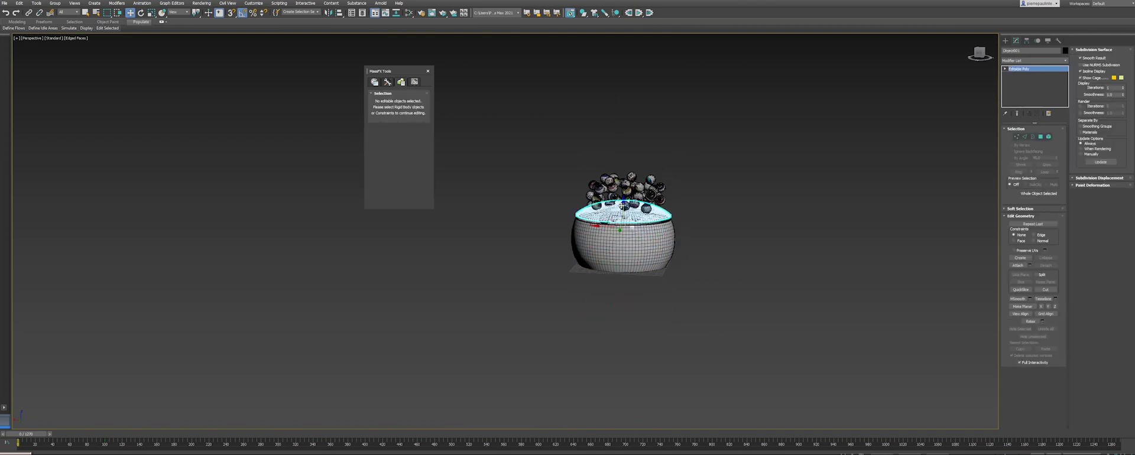
scroll(629, 216, "up", 5)
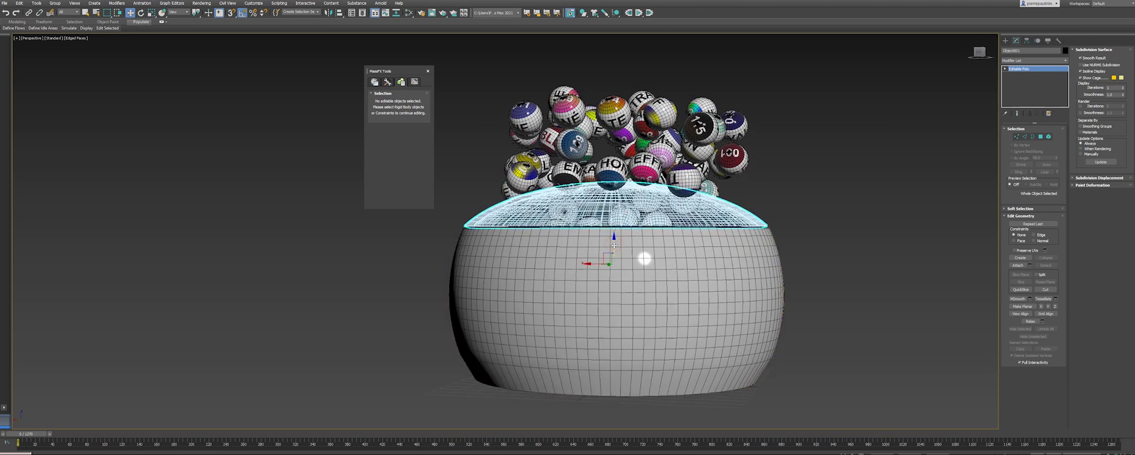
- Run the simulation with the lid in place to watch the paddle mix the balls, and reset it
middle_click_drag(645, 259, 626, 235, "alt")
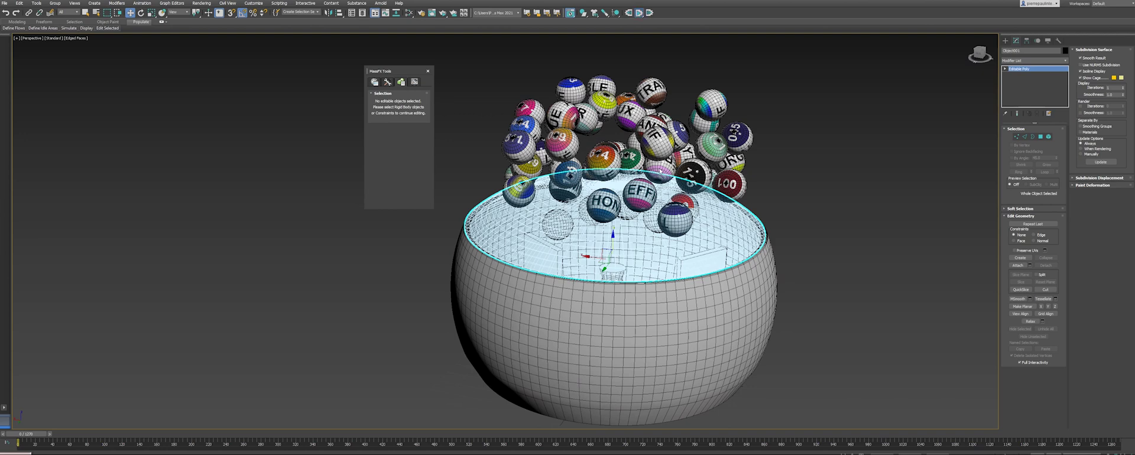
middle_click_drag(656, 172, 665, 192, "alt")
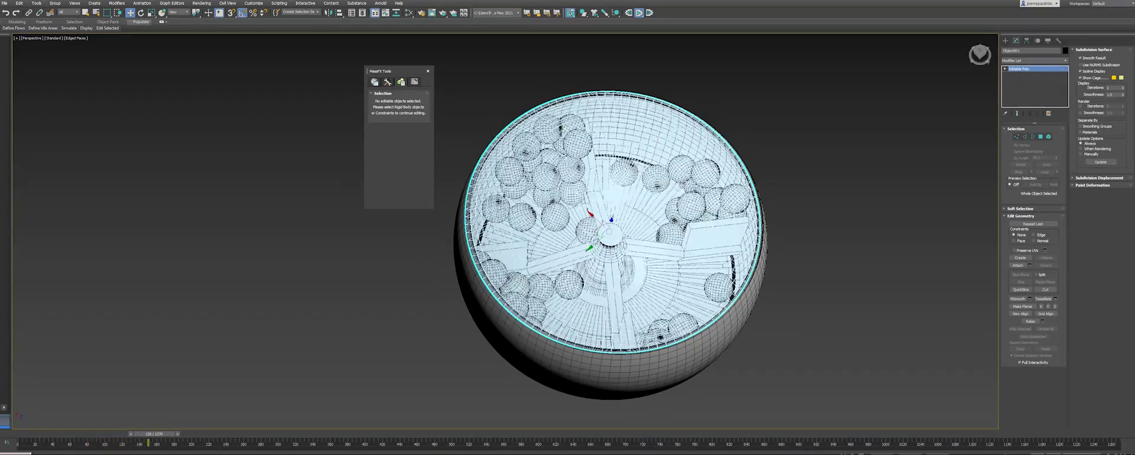
middle_click_drag(686, 185, 670, 190)
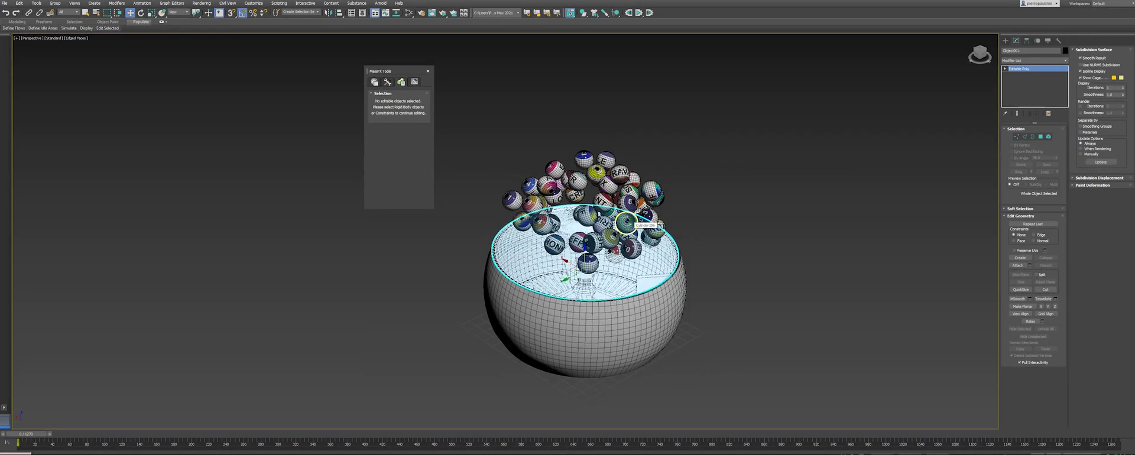
- Select the bowl, lid, paddle and all balls, rotate them together about 90° onto their side, and shift them sideways over the grid
middle_click_drag(628, 222, 629, 197, "alt")
left_click_drag(479, 99, 735, 392)
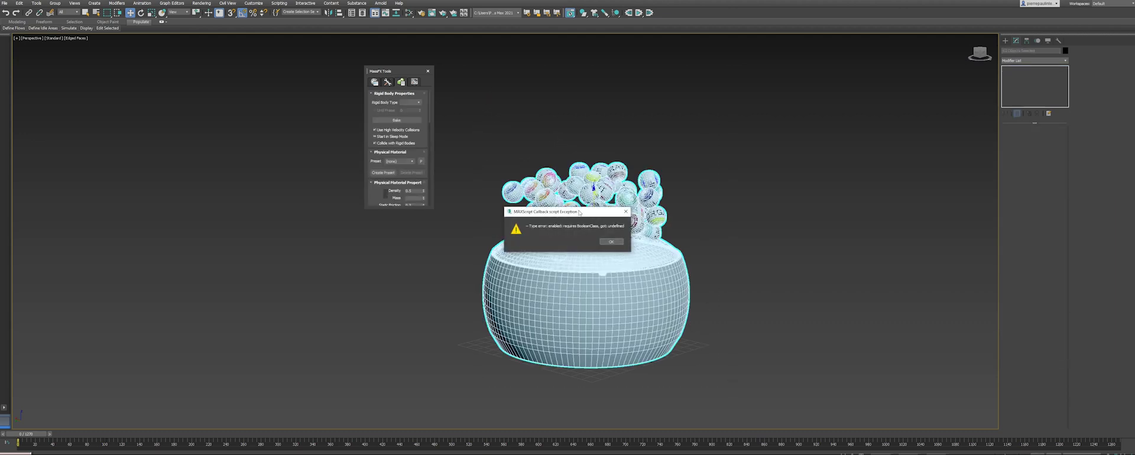
left_click_drag(580, 213, 599, 114)
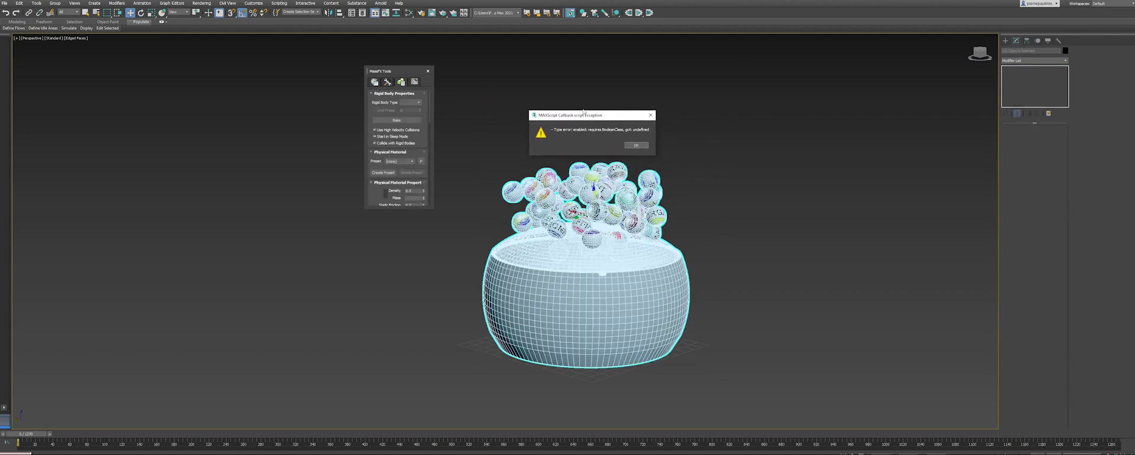
left_click(642, 147)
middle_click_drag(629, 195, 655, 191)
key("e")
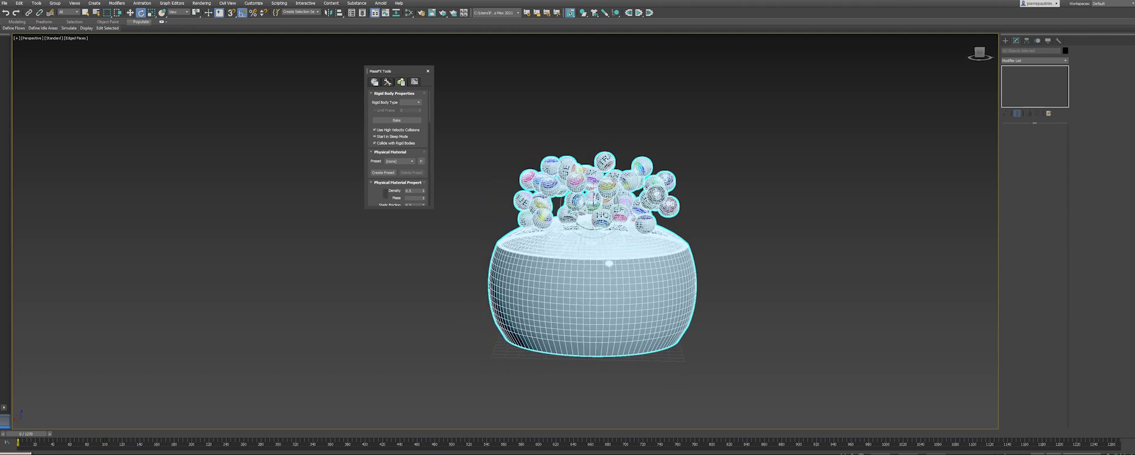
left_click_drag(609, 183, 645, 215)
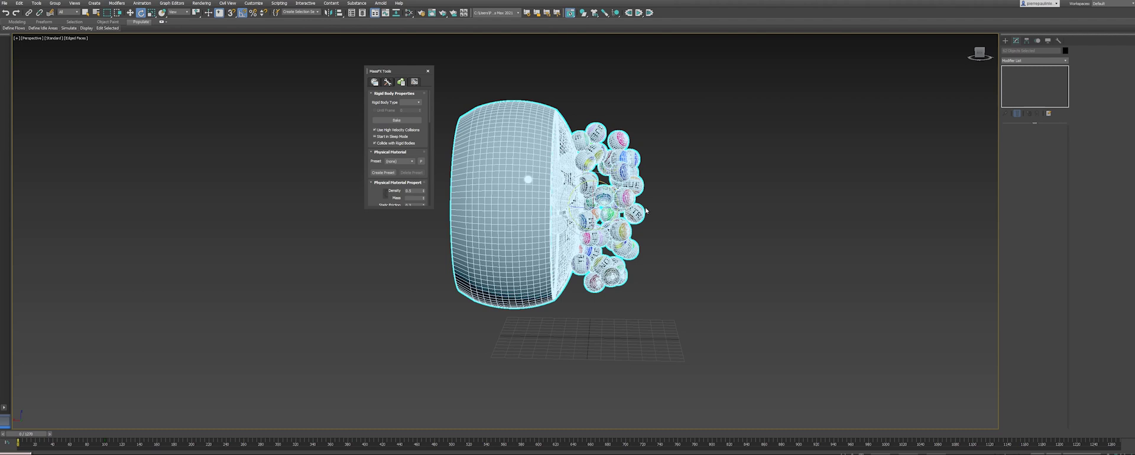
key("w")
middle_click_drag(528, 179, 591, 179, "alt")
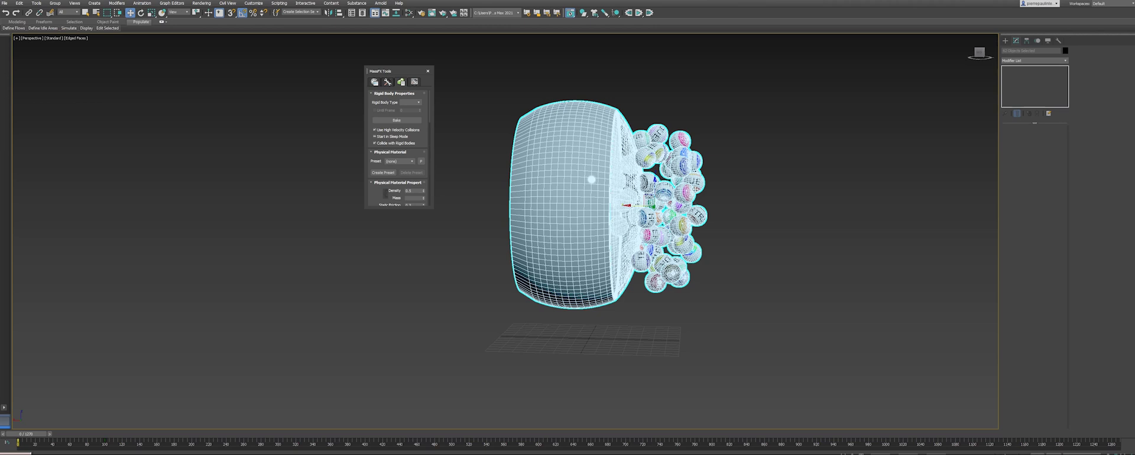
- Run the simulation with the machine lying on its side to check the balls' starting position, and reset it
left_click(640, 13)
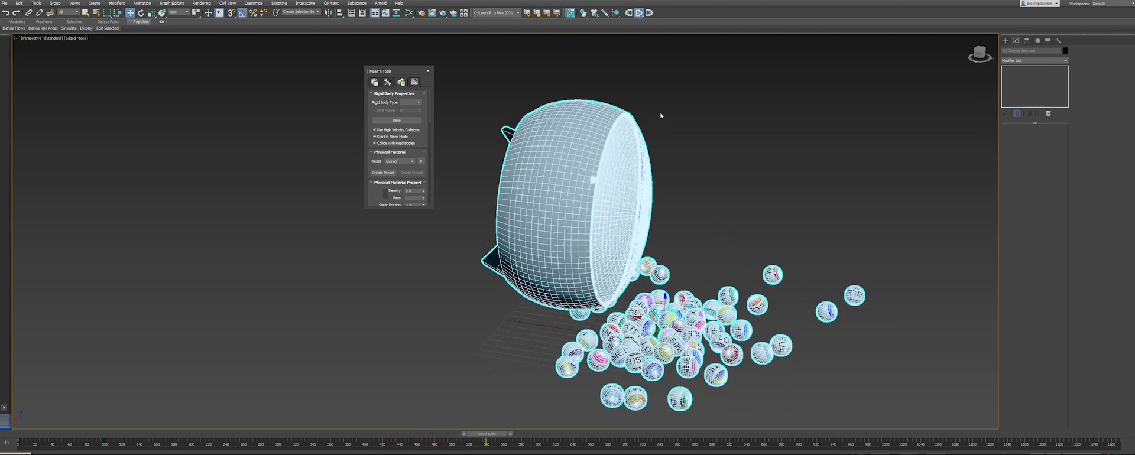
left_click(629, 14)
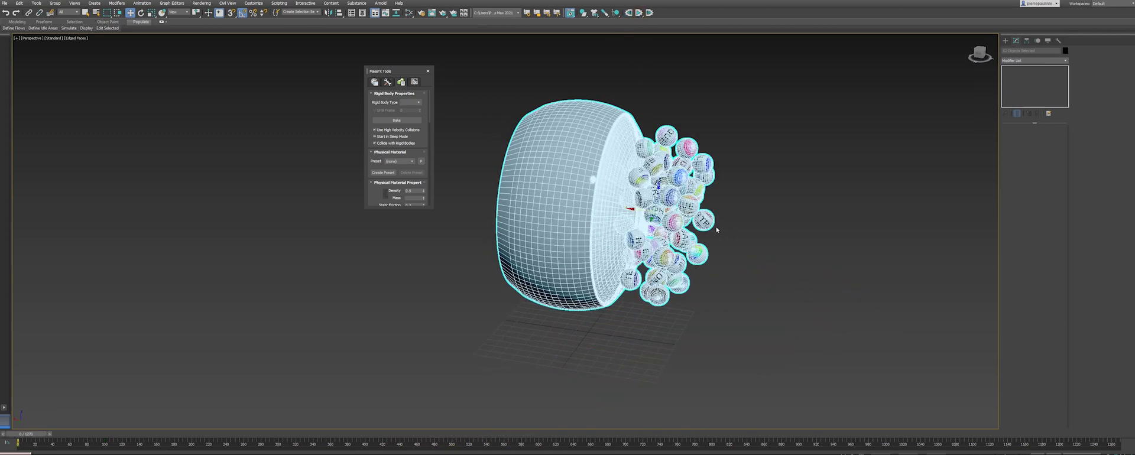
middle_click_drag(724, 222, 726, 222, "alt")
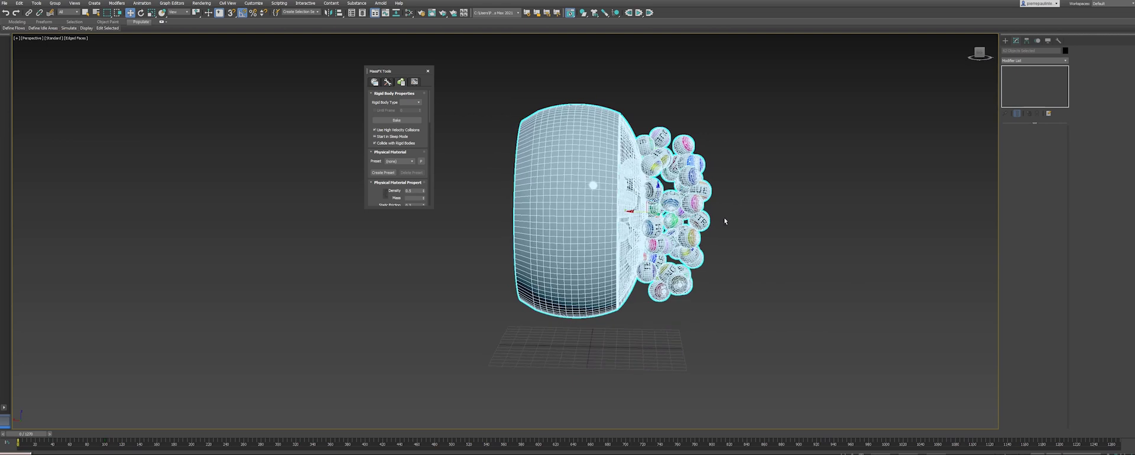
- Switch the viewport to wireframe and move only the balls sideways, leaving bowl, lid and paddle in place, until they sit inside the bowl
key("F3")
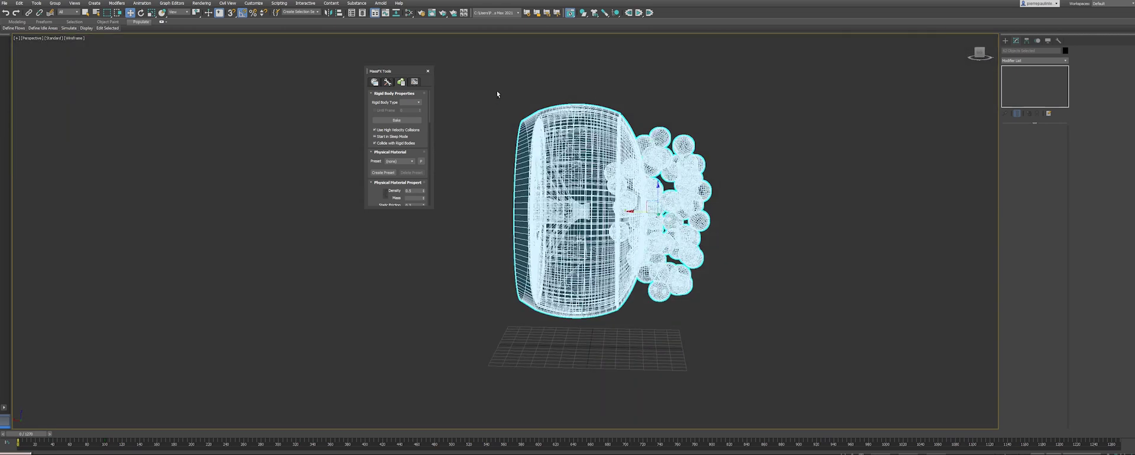
left_click_drag(571, 352, 572, 352, "alt")
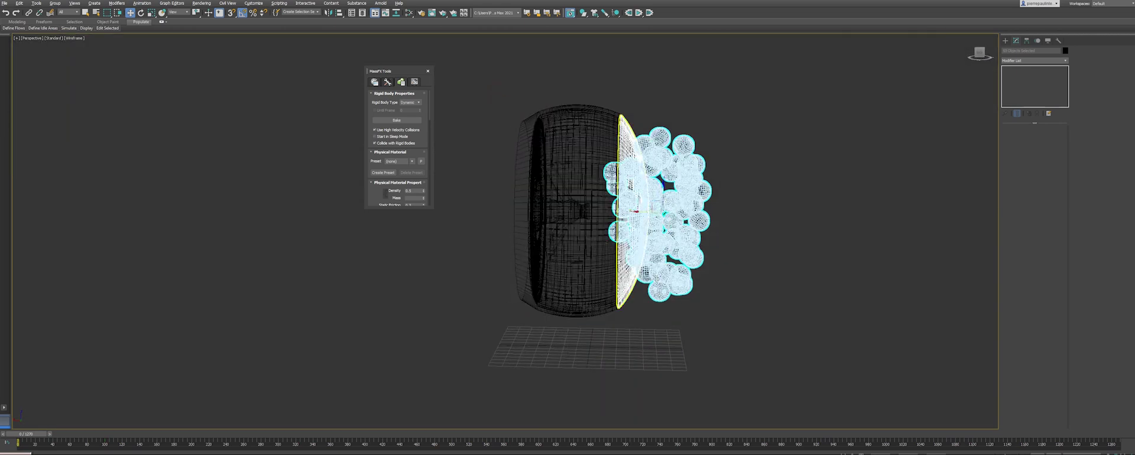
left_click_drag(648, 214, 634, 213)
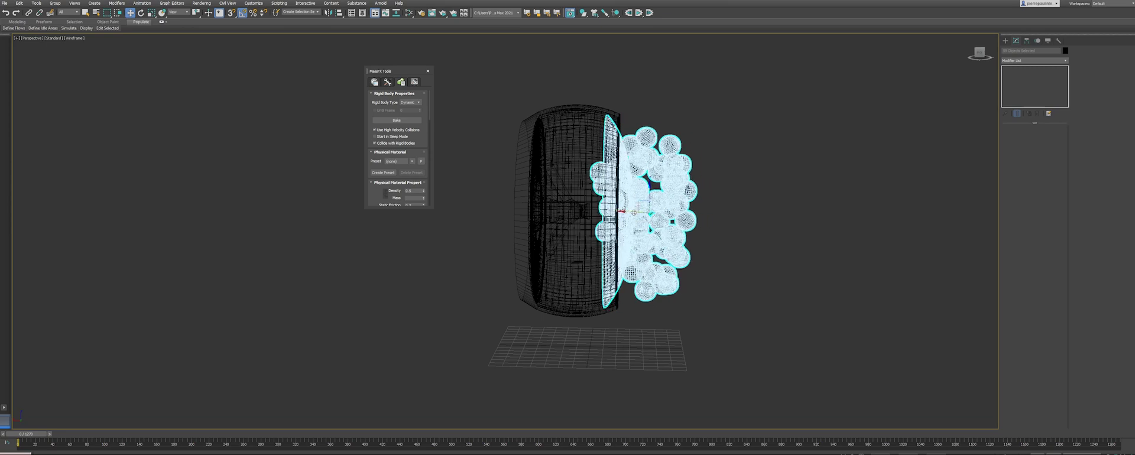
key("ctrl+z")
left_click(631, 120, "alt")
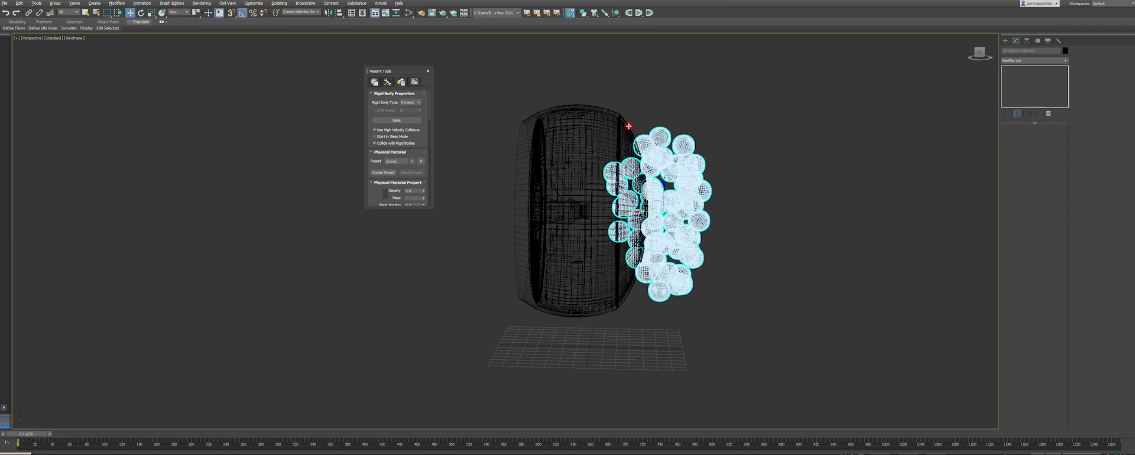
left_click_drag(644, 211, 577, 211)
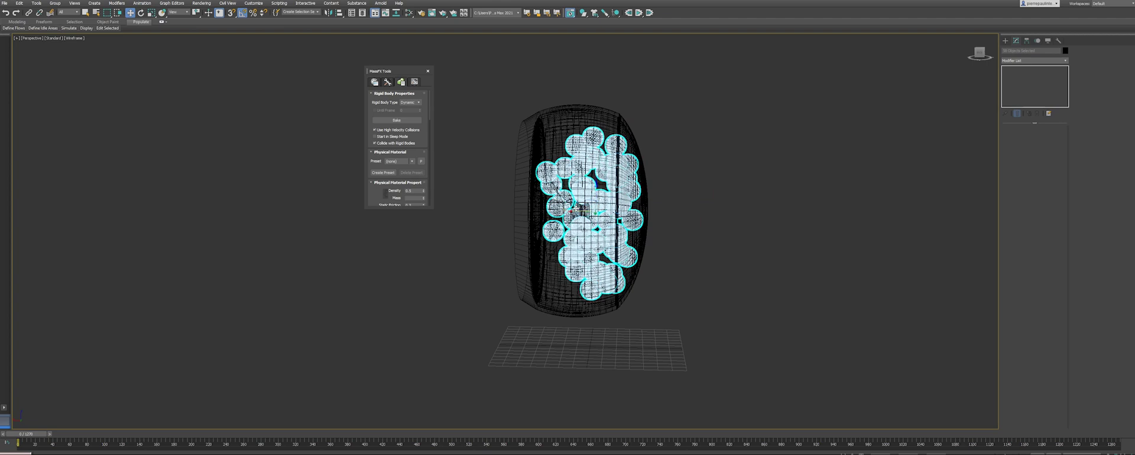
- Turn on Auto Key and animate the paddle rotating about one full turn around its axle by frame 100
mouse_move(679, 251)
middle_mouse_down("alt")
mouse_move(664, 253)
mouse_move(685, 251)
middle_mouse_up("alt")
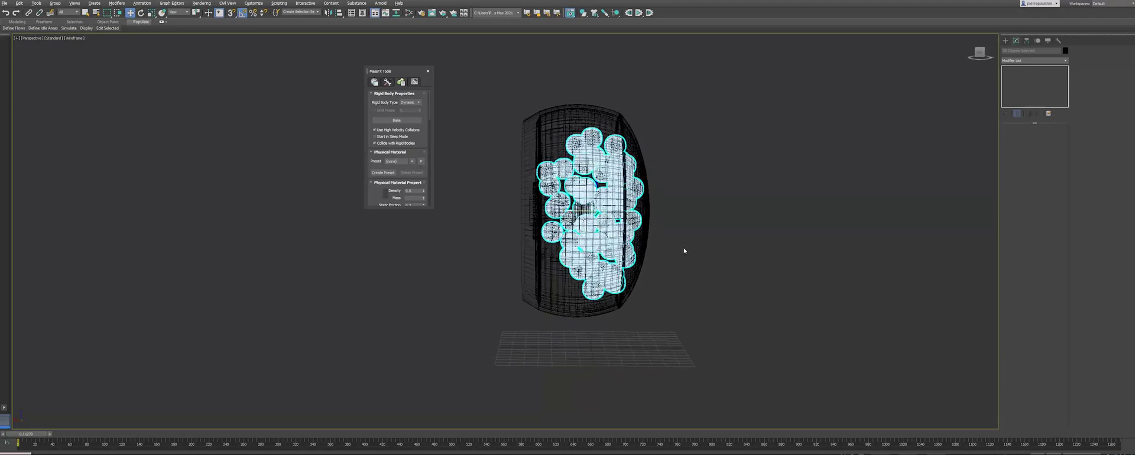
scroll(582, 209, "up", 5)
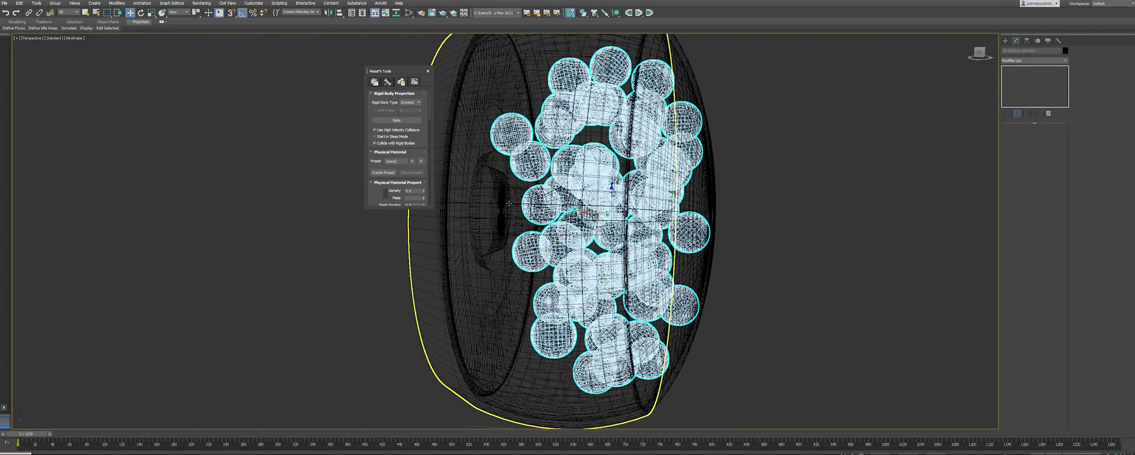
left_click(517, 210)
middle_click_drag(537, 210, 333, 324, "alt")
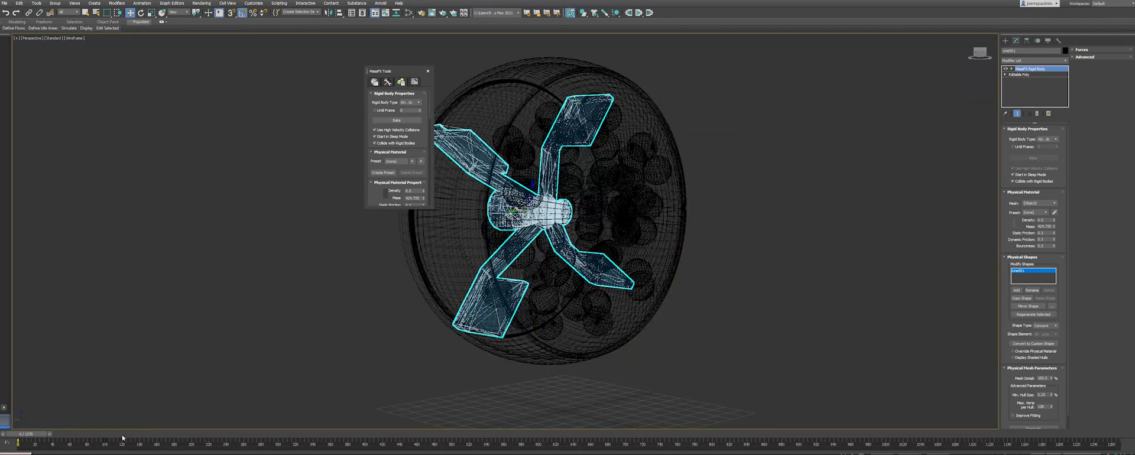
left_click_drag(121, 447, 23, 428)
left_click(1055, 454)
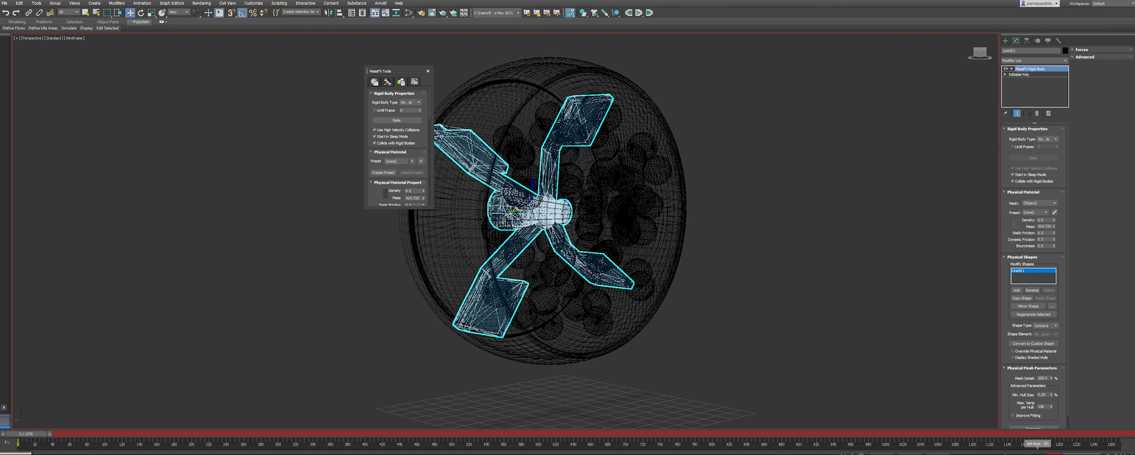
left_click_drag(44, 437, 126, 440)
mouse_move(529, 251)
middle_mouse_down("alt")
mouse_move(550, 259)
mouse_move(523, 240)
middle_mouse_up("alt")
key("e")
left_click_drag(520, 195, 508, 335)
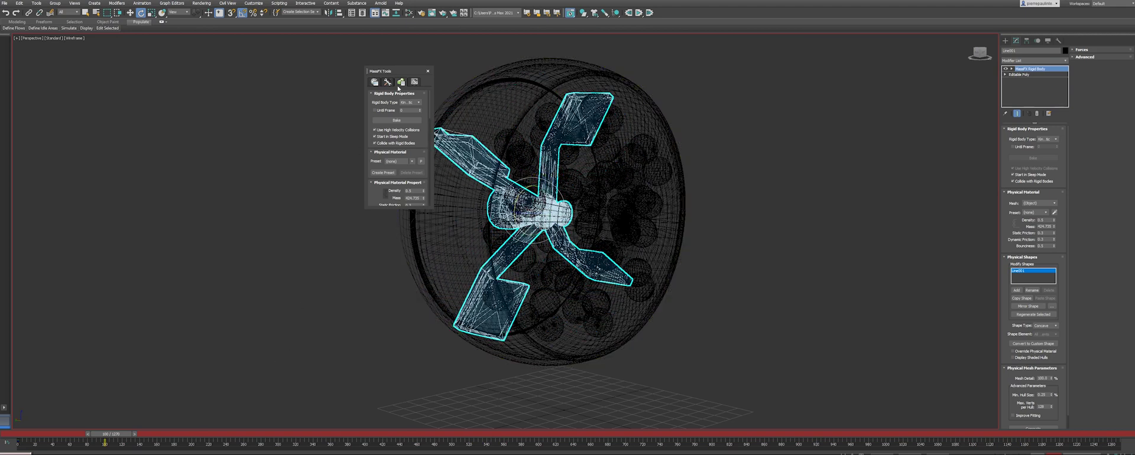
- Set the paddle's rotation keys to linear tangents in the Curve Editor, check the repeating curves, and close the editor
middle_click_drag(485, 195, 535, 190)
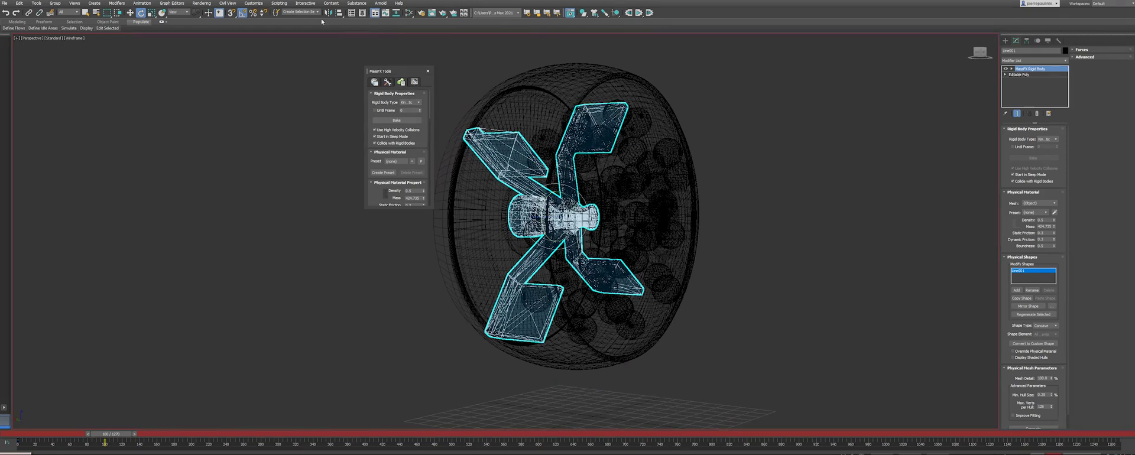
left_click(386, 13)
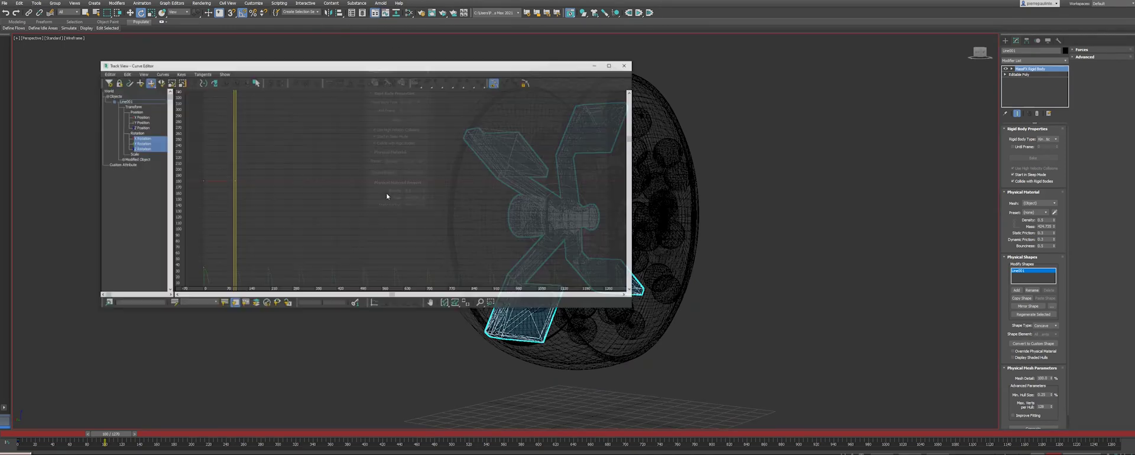
left_click_drag(308, 65, 292, 59)
middle_click_drag(283, 173, 314, 126)
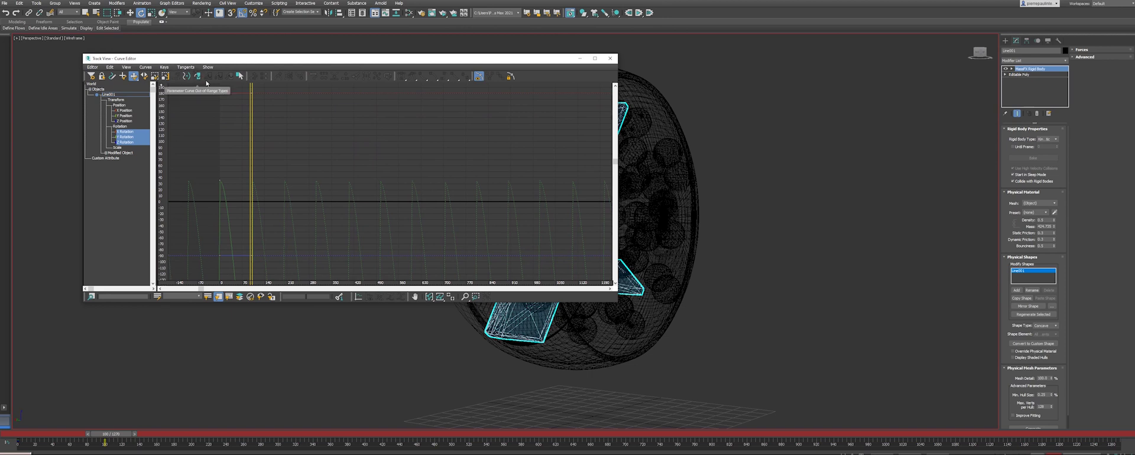
middle_click_drag(282, 154, 318, 130)
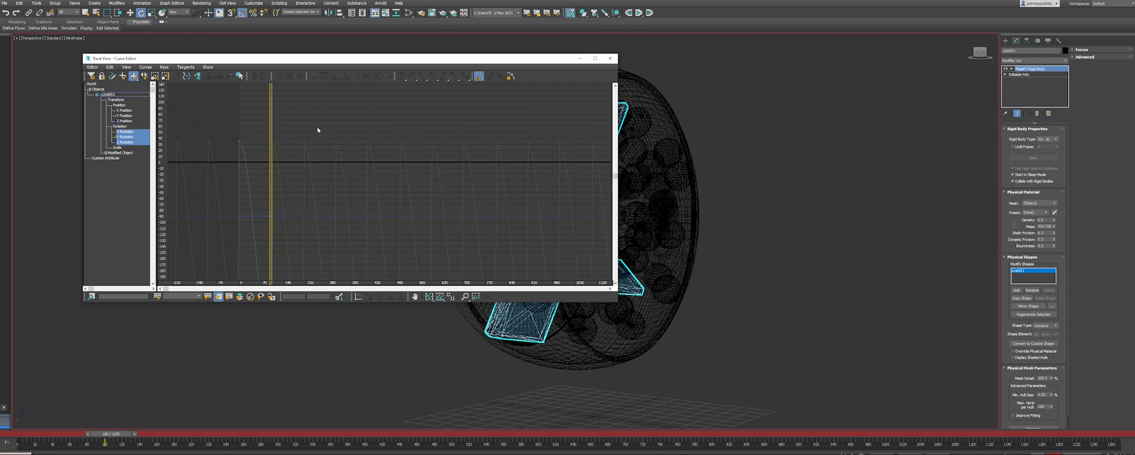
middle_click_drag(301, 148, 337, 126)
left_click_drag(288, 111, 306, 154)
middle_click_drag(307, 154, 314, 117)
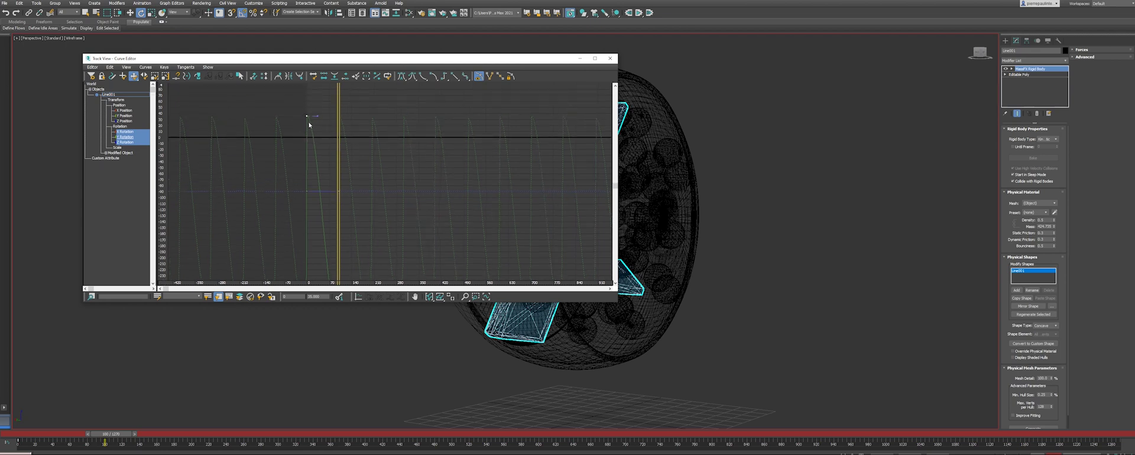
left_click(456, 76)
middle_click_drag(337, 186, 340, 121)
middle_click_drag(330, 207, 333, 142)
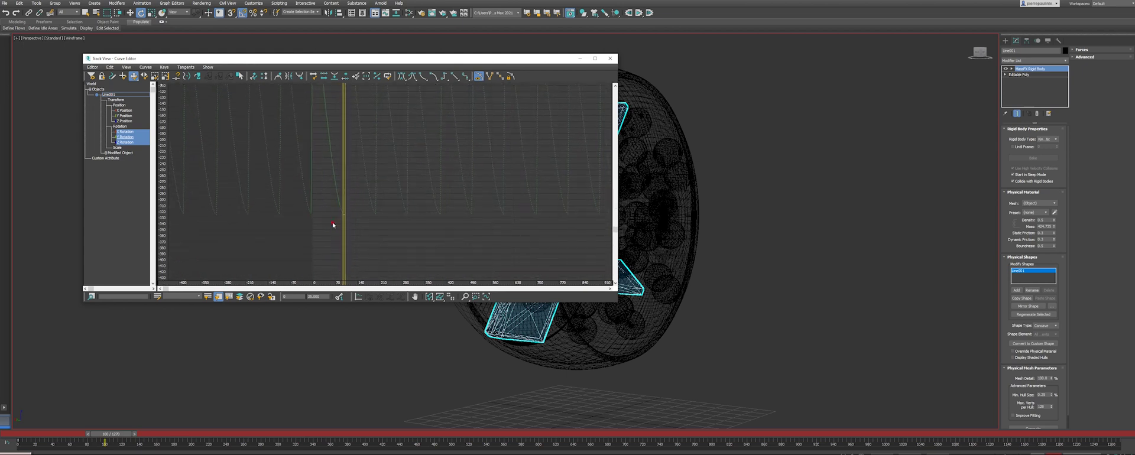
middle_click_drag(371, 167, 342, 237)
middle_click_drag(365, 197, 334, 205)
middle_click_drag(538, 141, 524, 121)
left_click(612, 58)
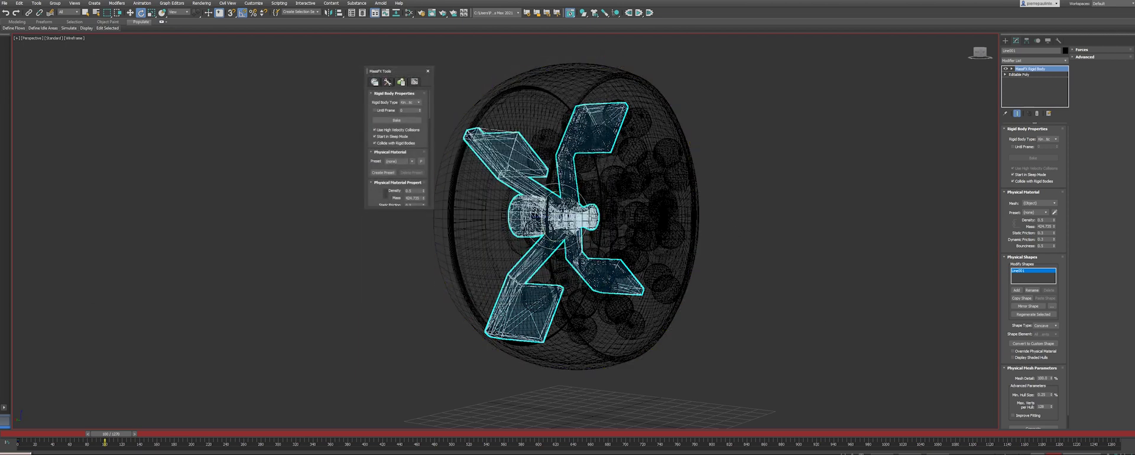
- Play the paddle animation to check its constant spin, and review its rotation curves in the Curve Editor
key("/")
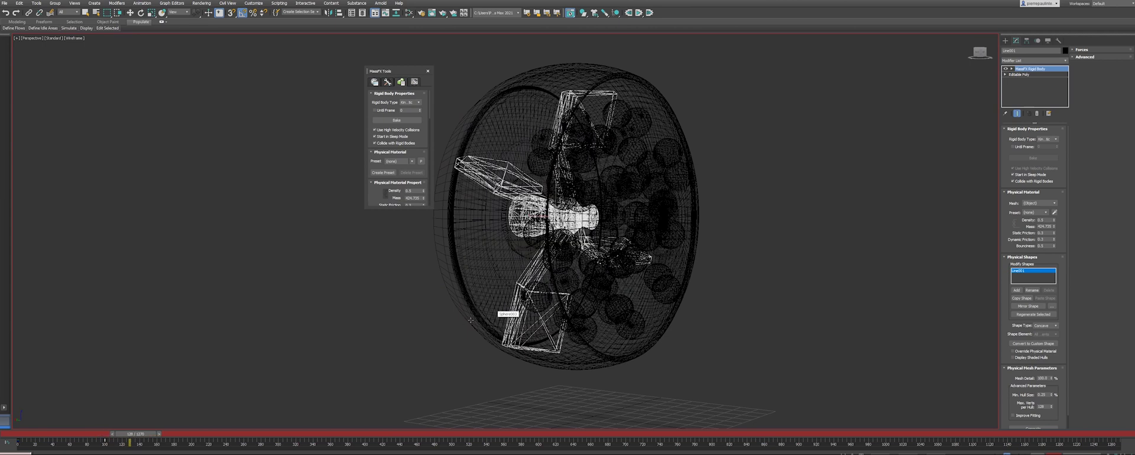
left_click_drag(155, 436, 108, 430)
key("e")
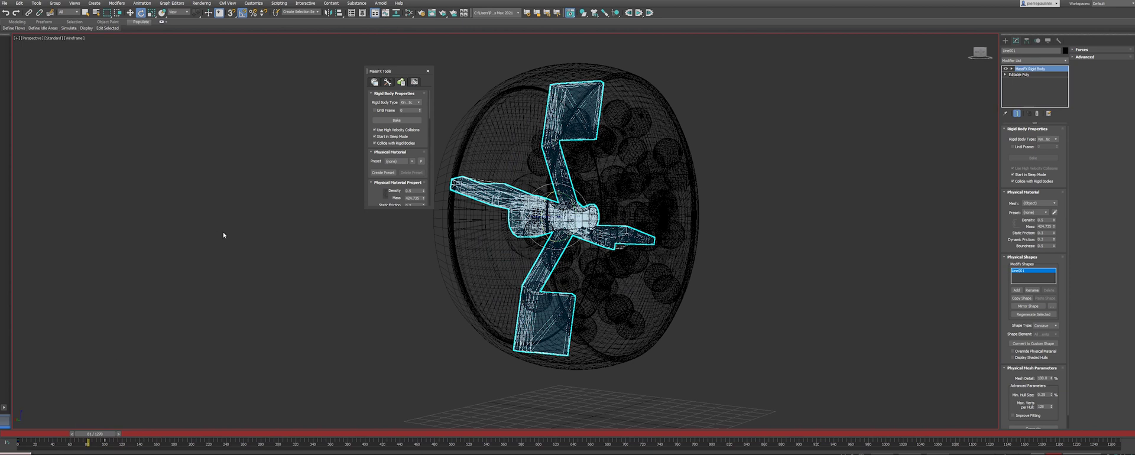
left_click(395, 13)
left_click_drag(298, 58, 306, 52)
middle_click_drag(272, 208, 288, 123)
middle_click_drag(288, 169, 321, 177)
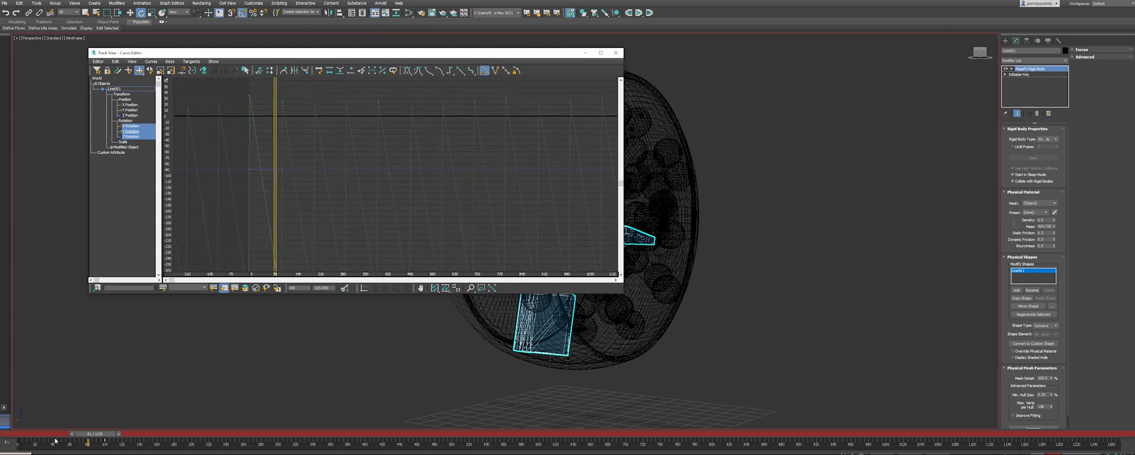
- Try a faster paddle spin with the end rotation key at about frame 45, and return the key to frame 100
left_click(107, 443)
left_click_drag(104, 441, 30, 438)
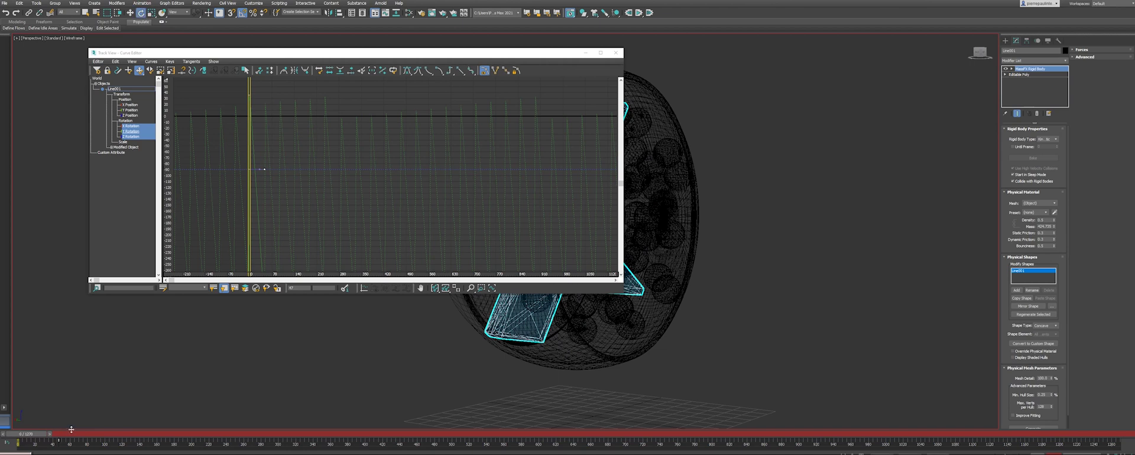
key("/")
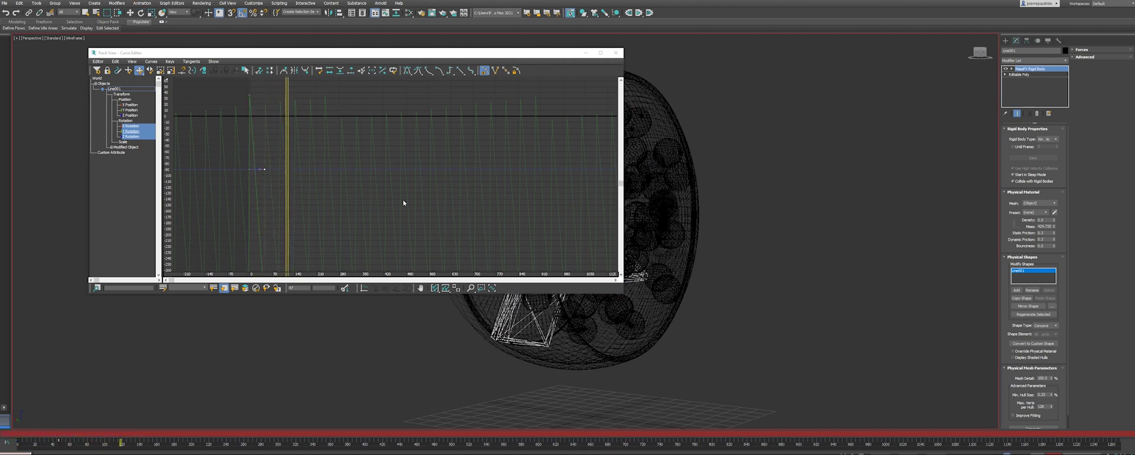
key("/")
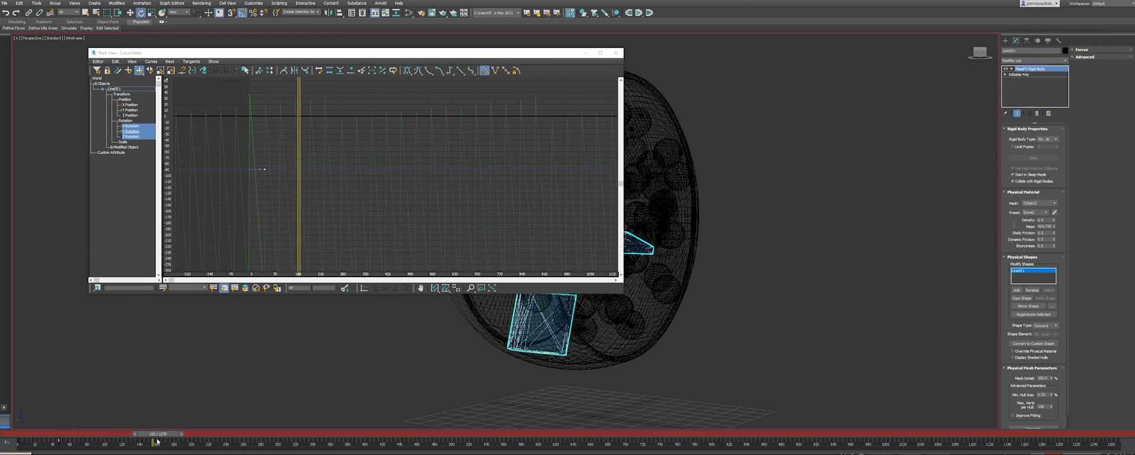
left_click_drag(166, 438, 104, 441)
left_click(58, 442)
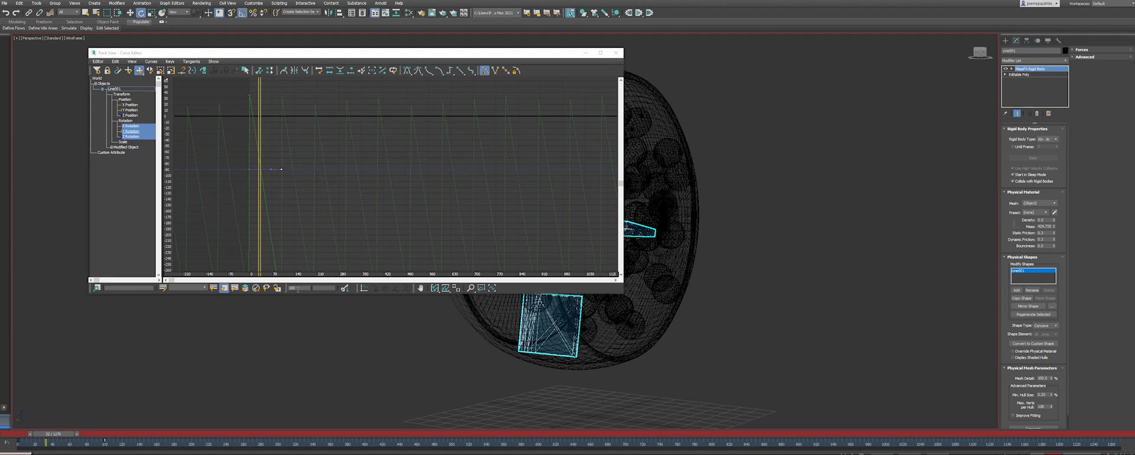
- Turn off Auto Key, close the Curve Editor, and run and reset the simulation with the balls inside the bowl
left_click(1046, 451)
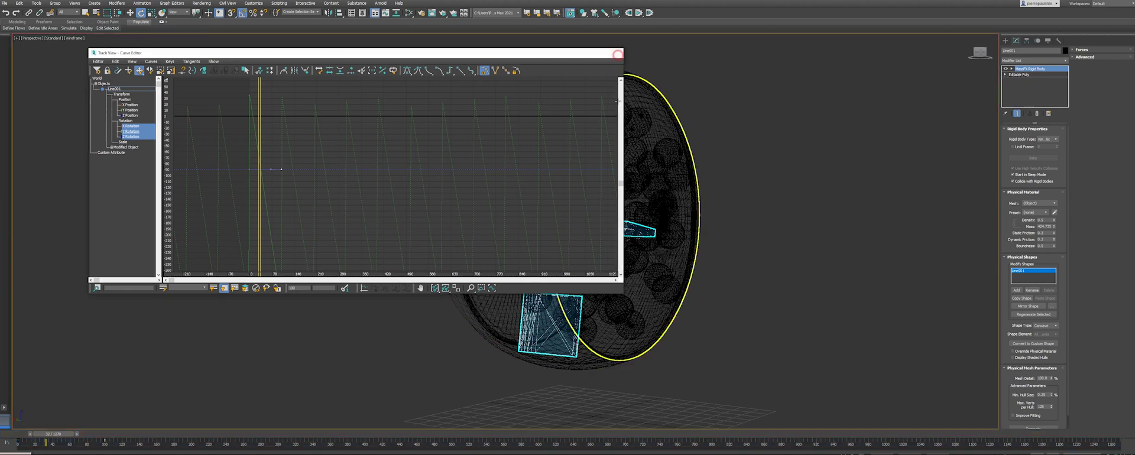
left_click(617, 55)
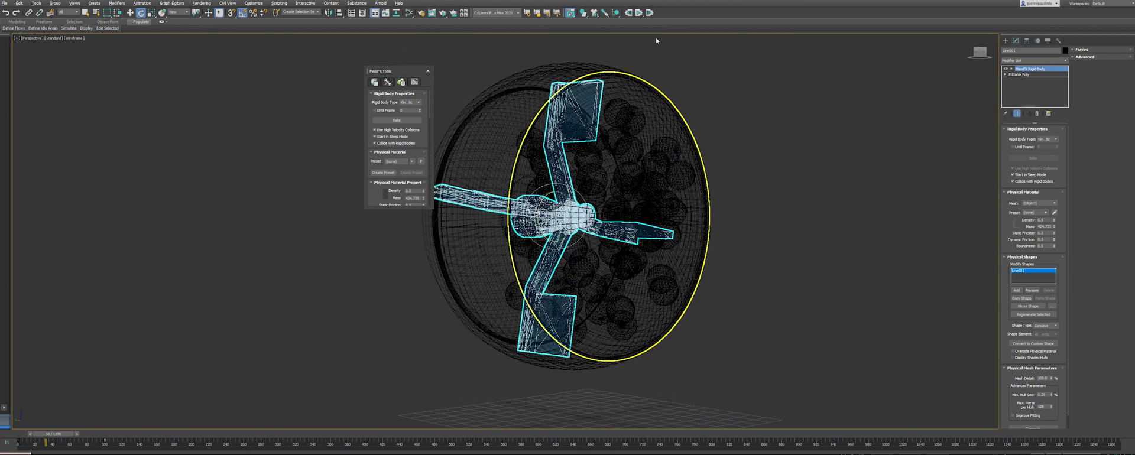
left_click(640, 13)
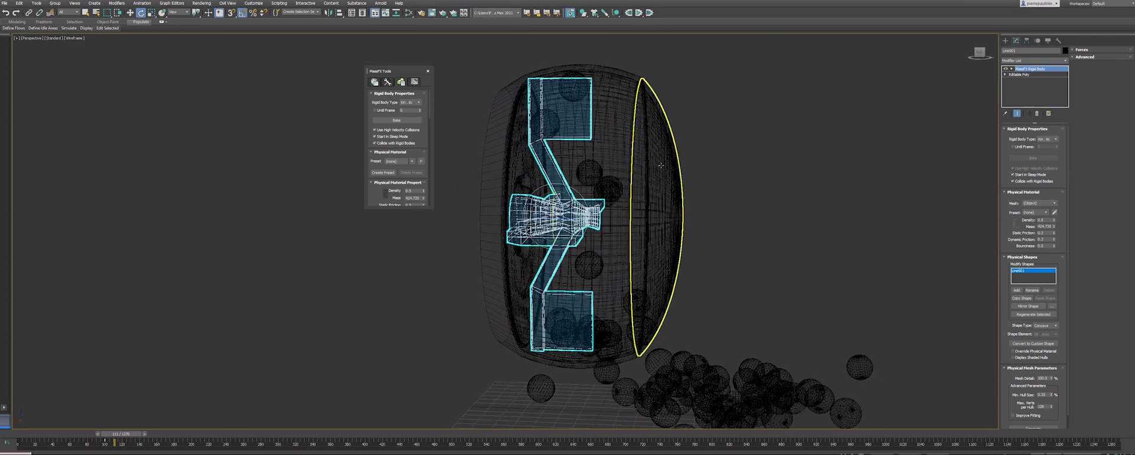
left_click(628, 13)
- Make the domed lid a static rigid body
left_click(689, 185)
middle_click_drag(704, 190, 670, 185, "alt")
left_click_drag(585, 16, 599, 48)
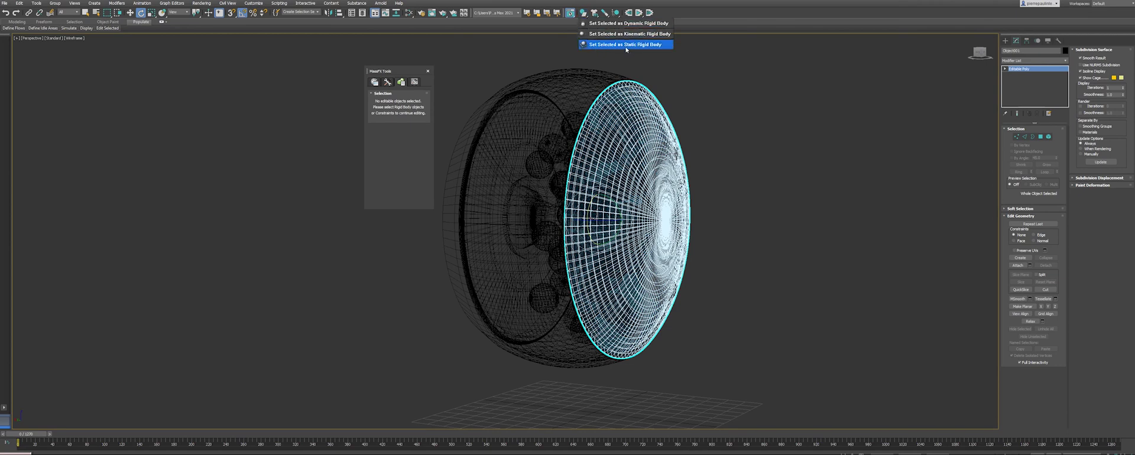
left_click_drag(628, 49, 628, 48)
- Run the simulation with the static lid and watch the balls mix from the front, with nothing selected
middle_click_drag(628, 174, 637, 171, "alt")
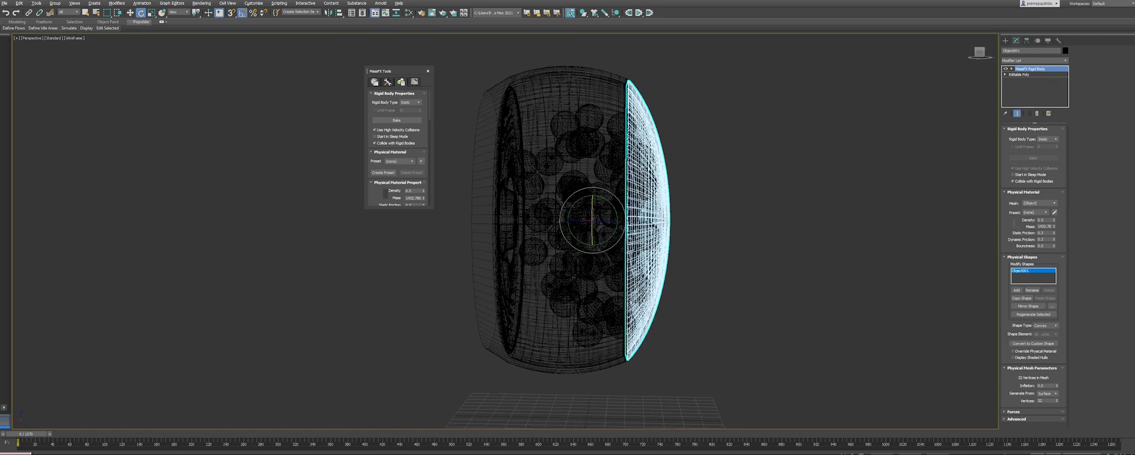
key("w")
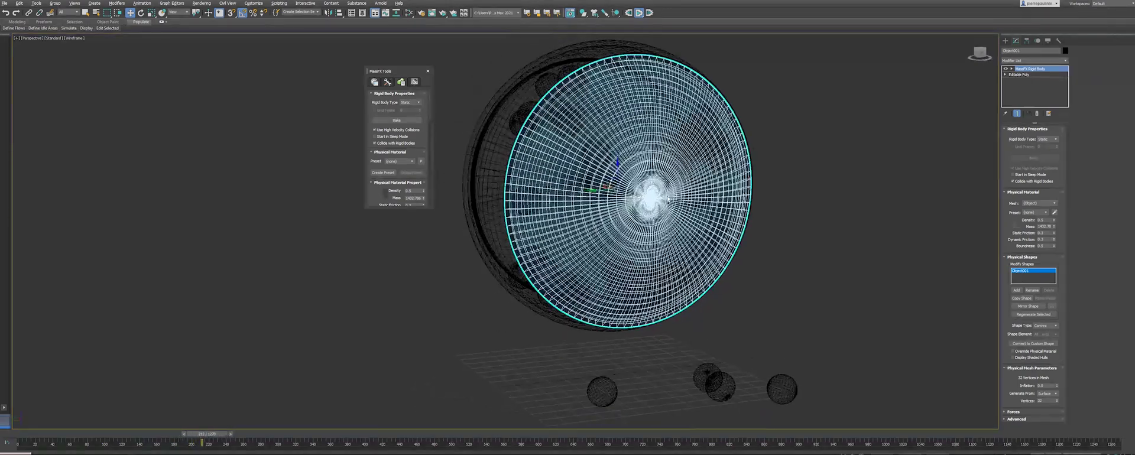
left_click(731, 208)
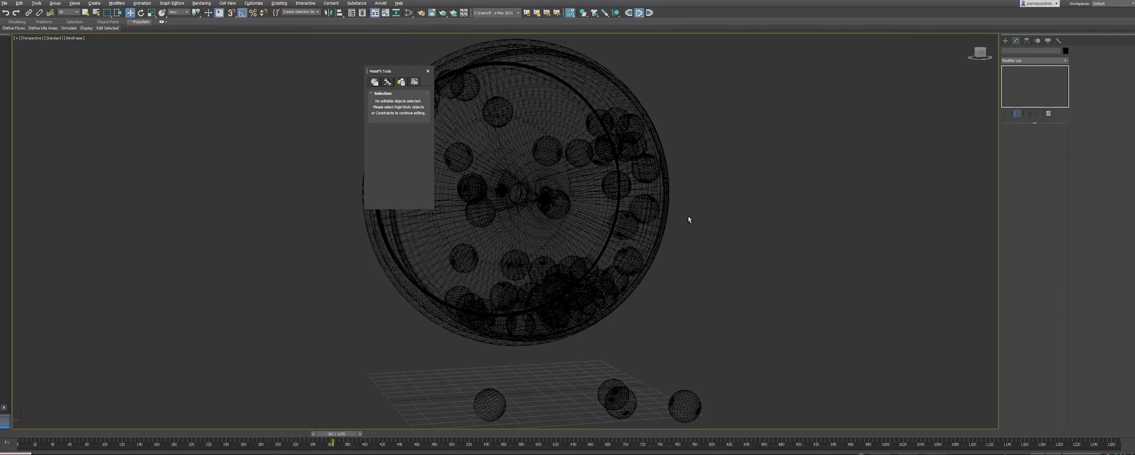
middle_click_drag(692, 220, 742, 222)
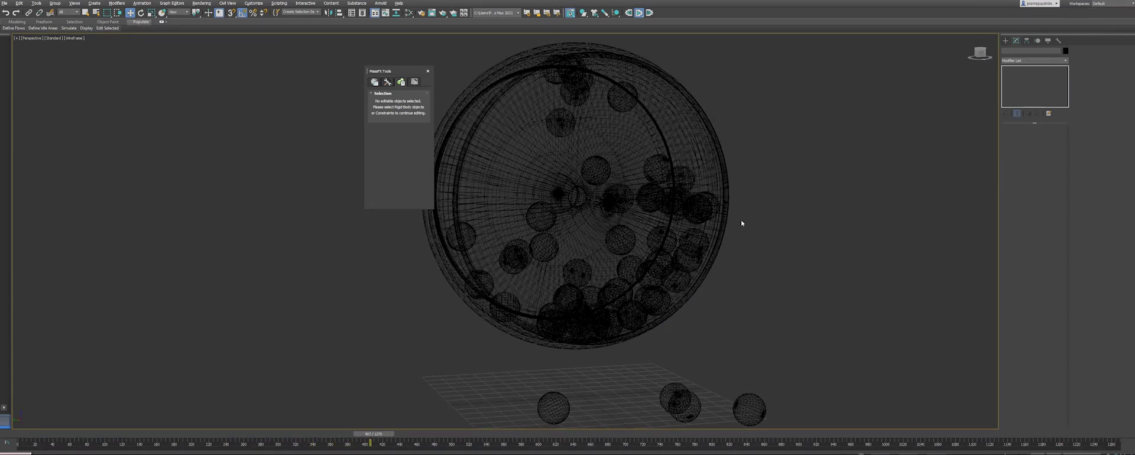
- Stop and reset the simulation, and move the domed lid away from the bowl to expose the balls near the rim
left_click(639, 13)
left_click(630, 13)
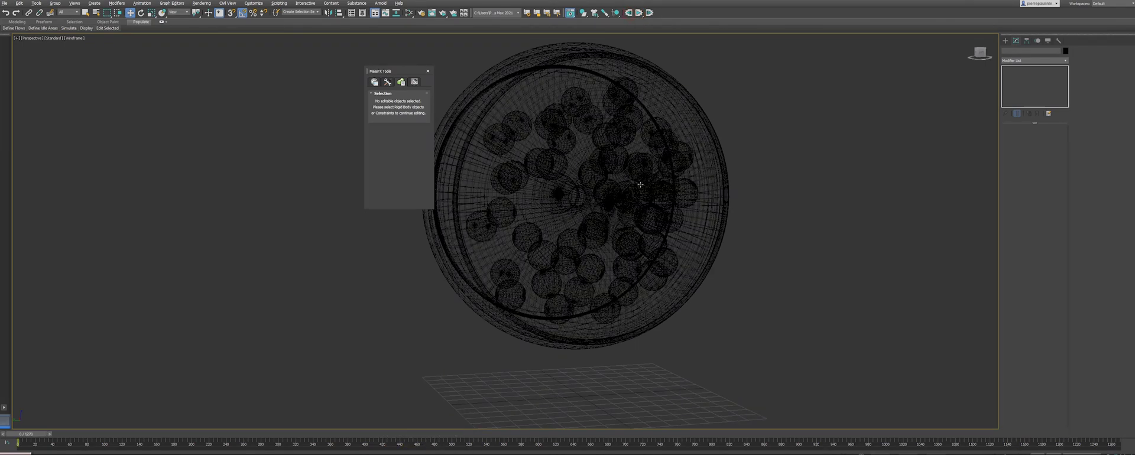
left_click(683, 184)
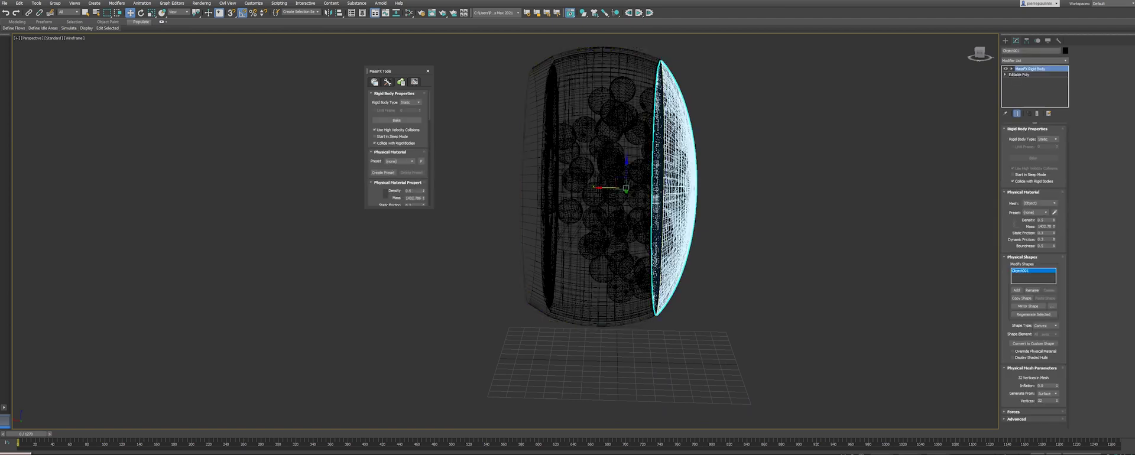
left_click_drag(610, 188, 689, 190)
middle_click_drag(689, 192, 681, 199, "alt")
scroll(677, 201, "up", 5)
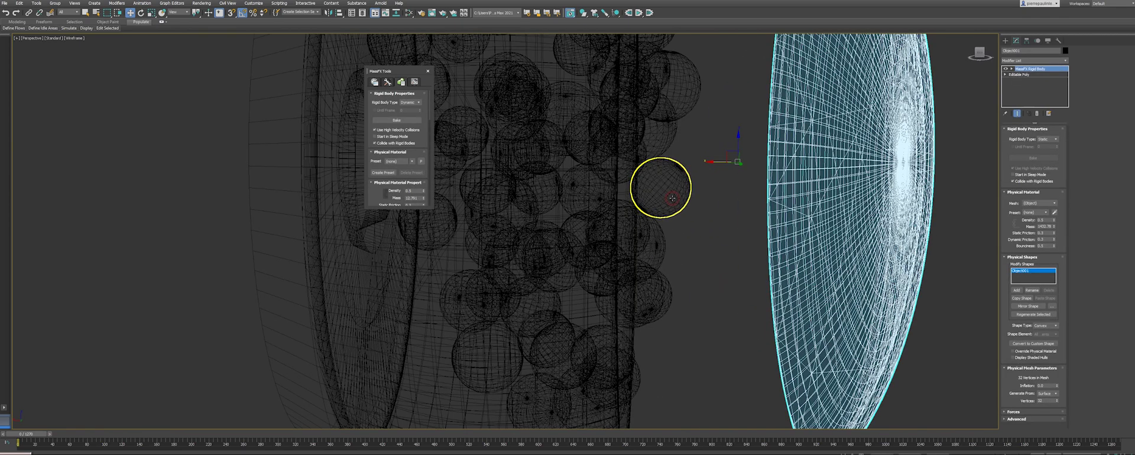
- Move the balls that stick out past the bowl's rim deeper into the bowl
left_click(672, 198)
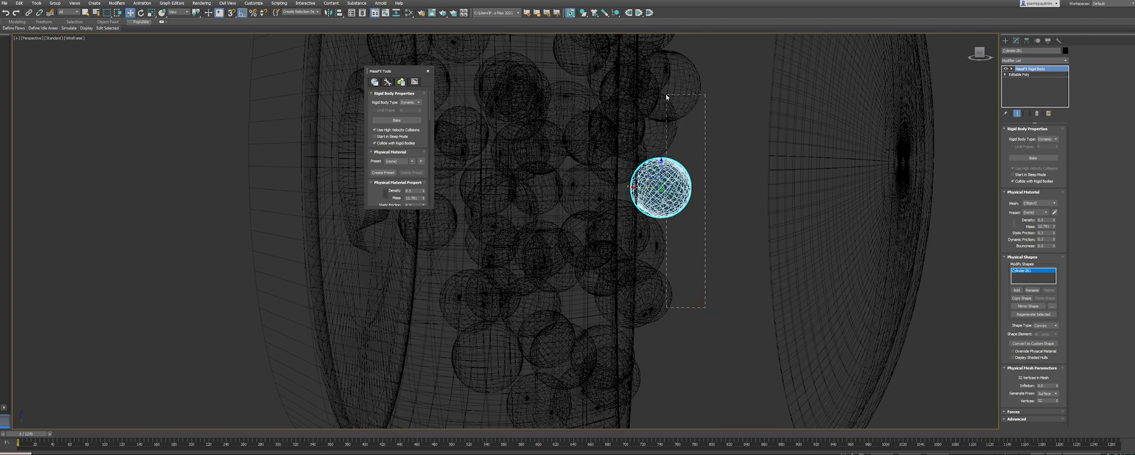
left_click_drag(666, 96, 667, 94)
left_click_drag(621, 179, 476, 181)
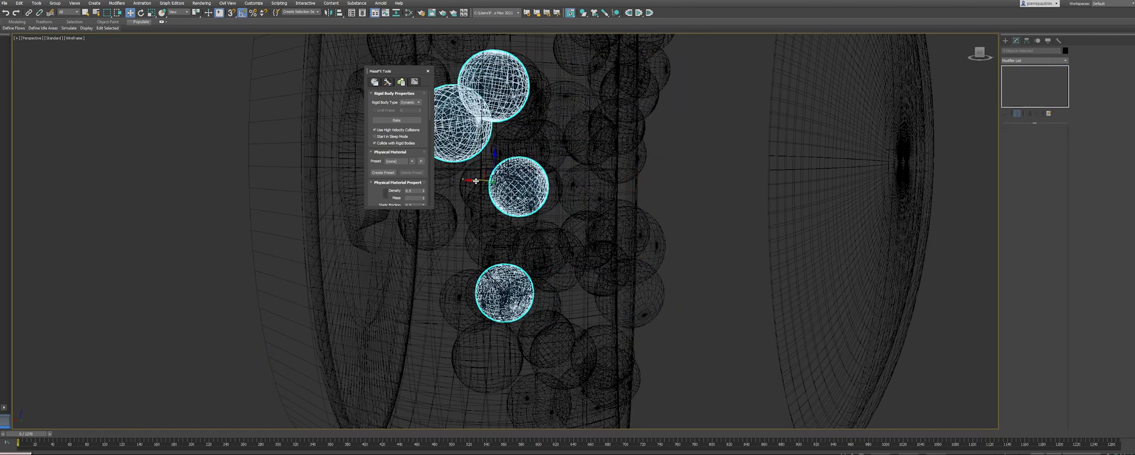
left_click_drag(684, 310, 521, 273)
scroll(686, 198, "down", 5)
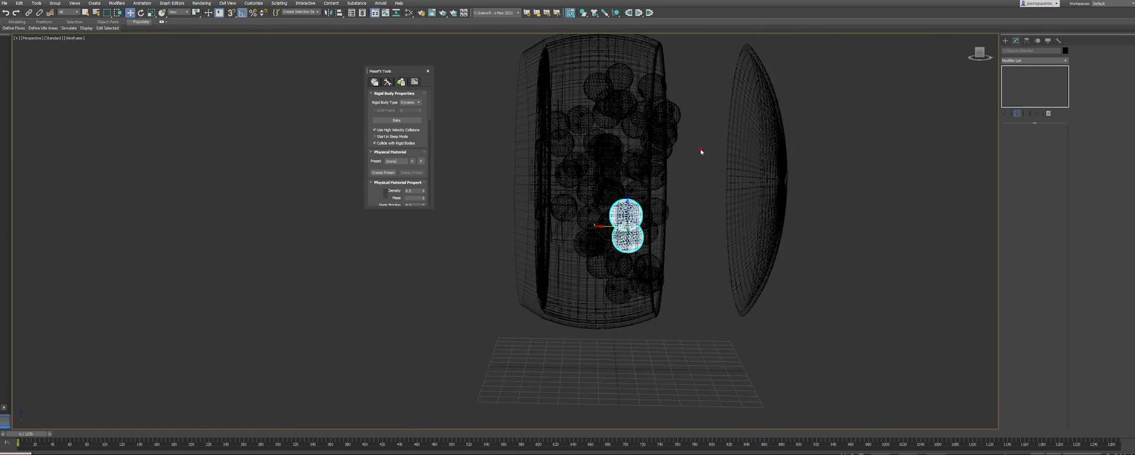
left_click_drag(676, 107, 619, 122)
- Move the domed lid back onto the bowl's opening
left_click(762, 171)
left_click_drag(687, 180, 624, 180)
mouse_move(658, 193)
middle_mouse_down("alt")
mouse_move(621, 196)
mouse_move(644, 195)
middle_mouse_up("alt")
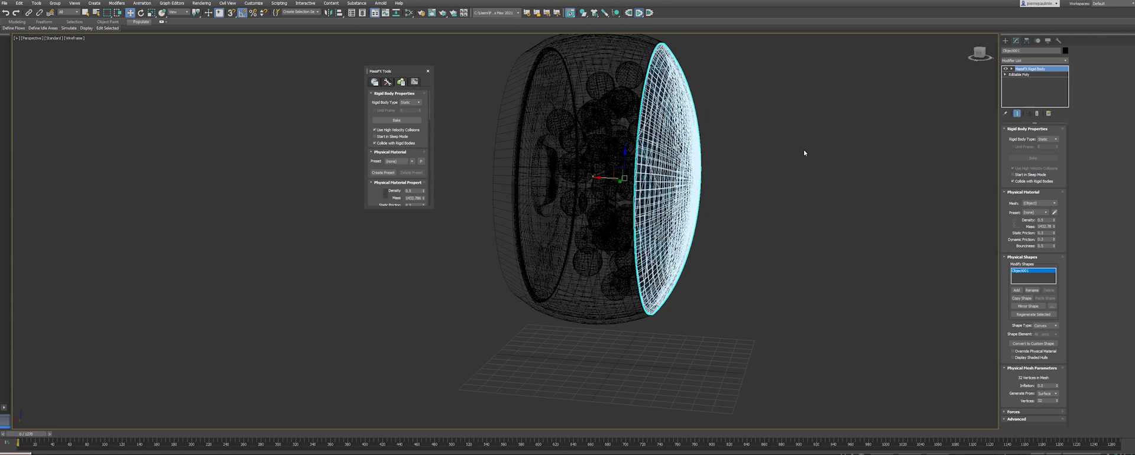
- Run the simulation with the repositioned balls and nothing selected, and reset it
middle_click_drag(805, 153, 772, 182)
left_click(798, 186)
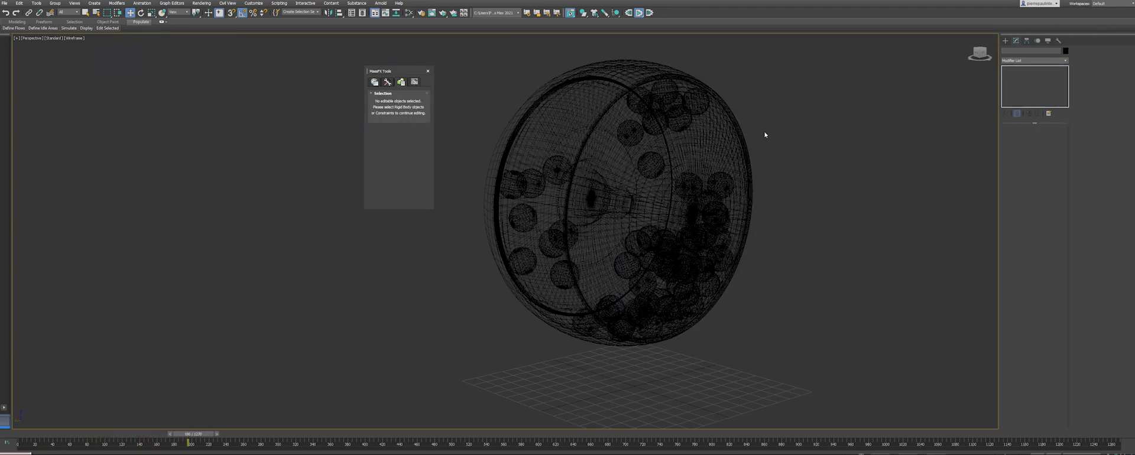
left_click(629, 13)
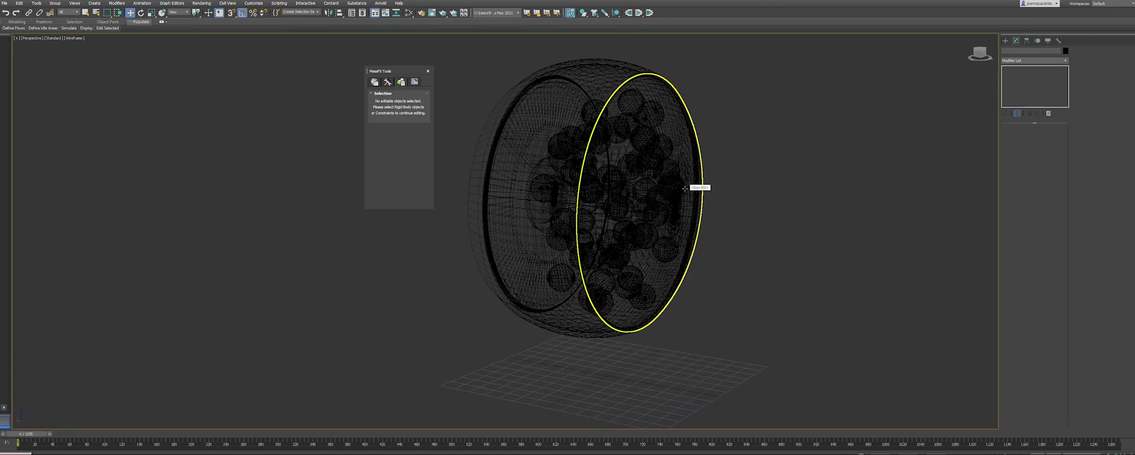
- Select the paddle inside the bowl and play back its rotation animation
middle_click_drag(623, 188, 640, 192)
scroll(579, 178, "up", 6)
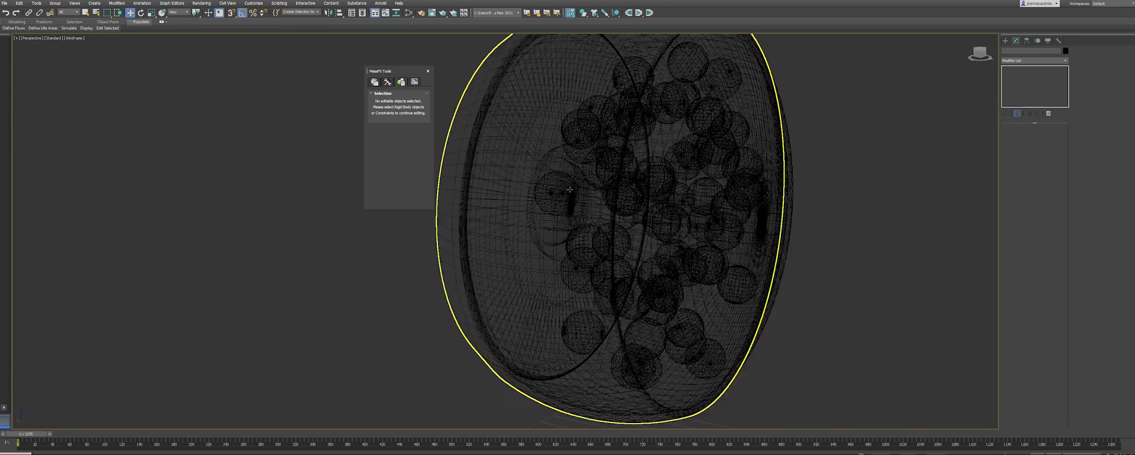
left_click(538, 142)
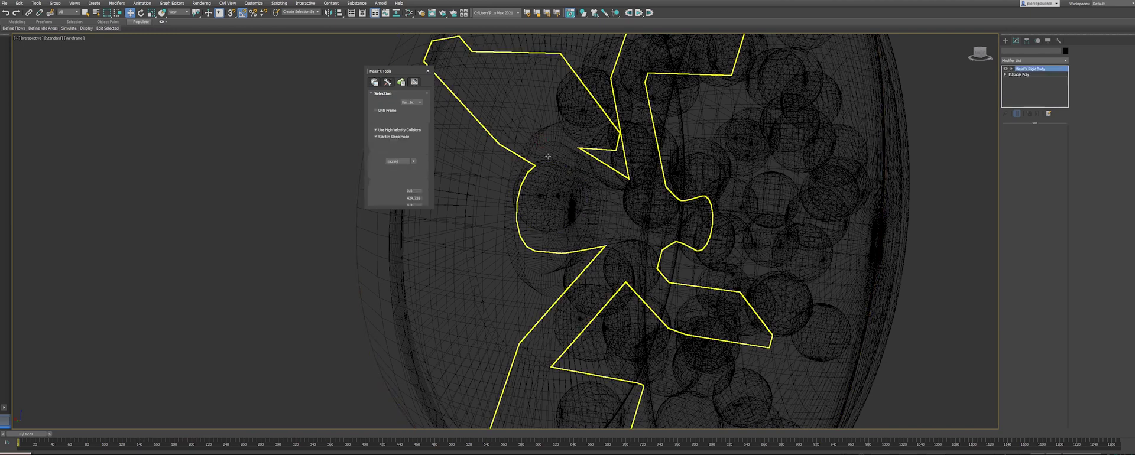
scroll(559, 165, "down", 6)
middle_click_drag(559, 165, 535, 173, "alt")
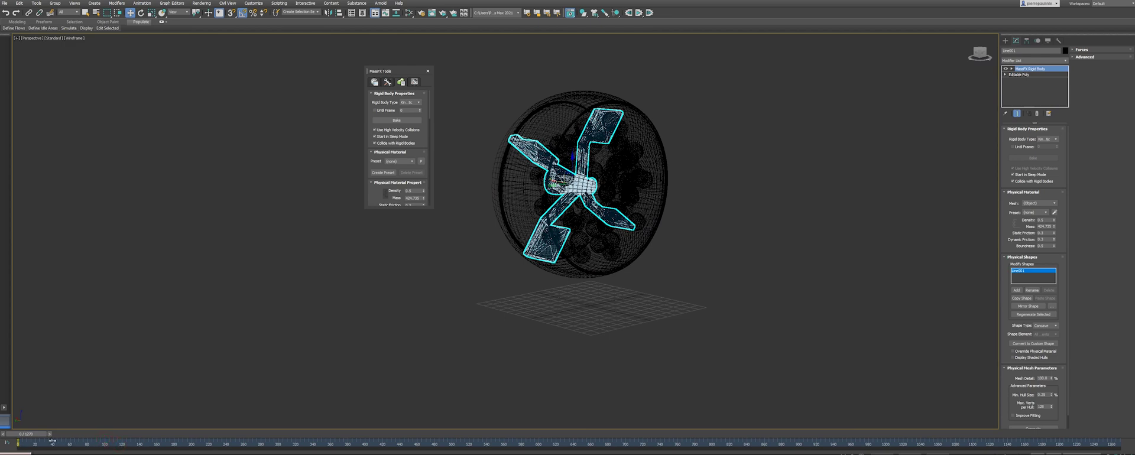
key("slash")
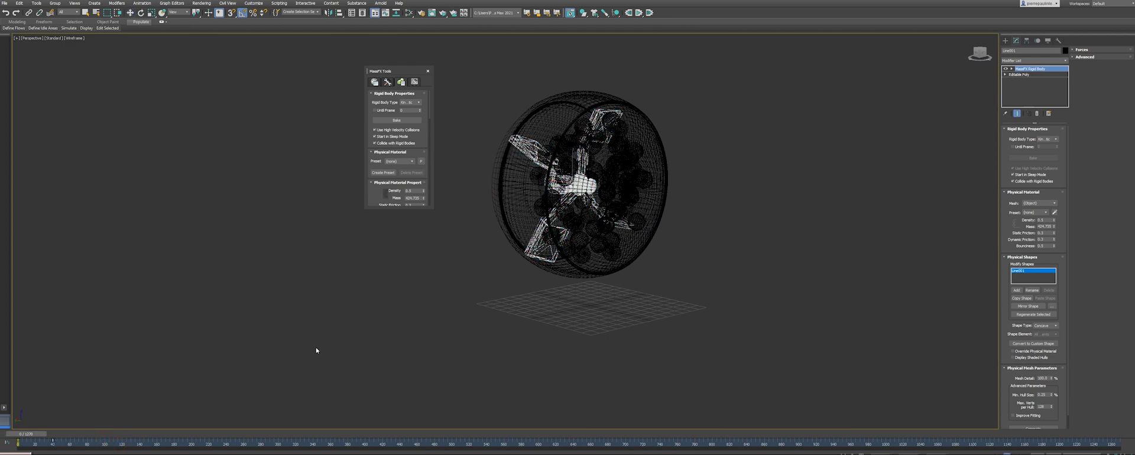
- Try a faster paddle spin with its end rotation key at about frame 20, and run and reset the simulation
left_click(52, 445)
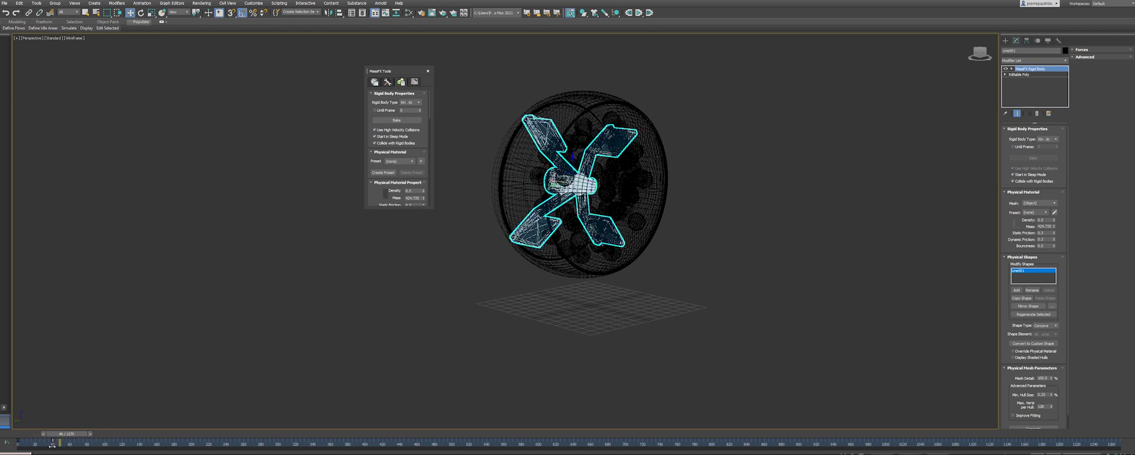
left_click_drag(54, 444, 35, 443)
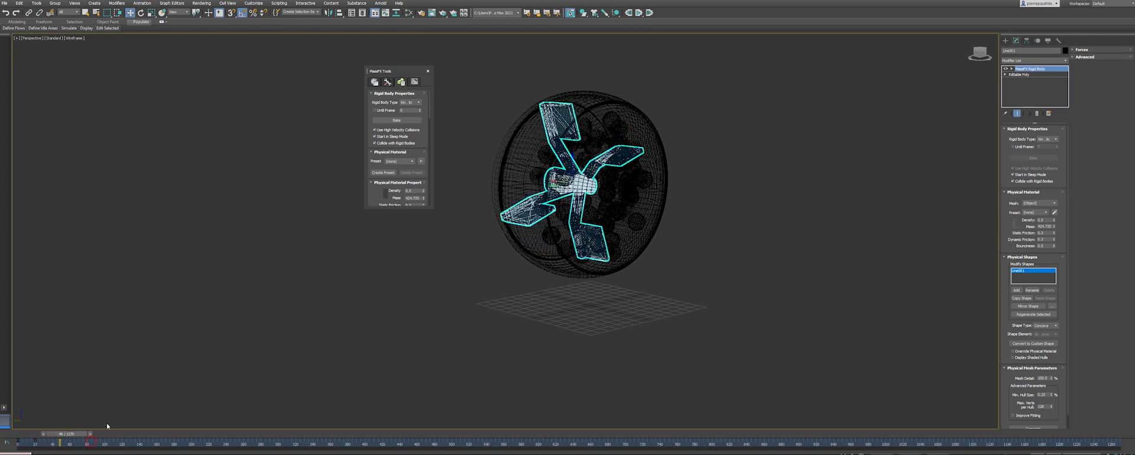
key("slash")
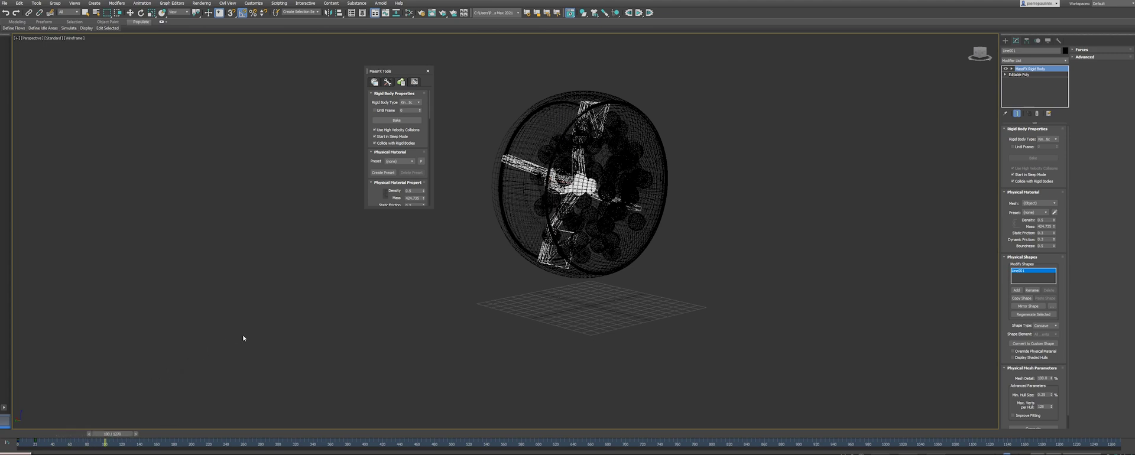
key("slash")
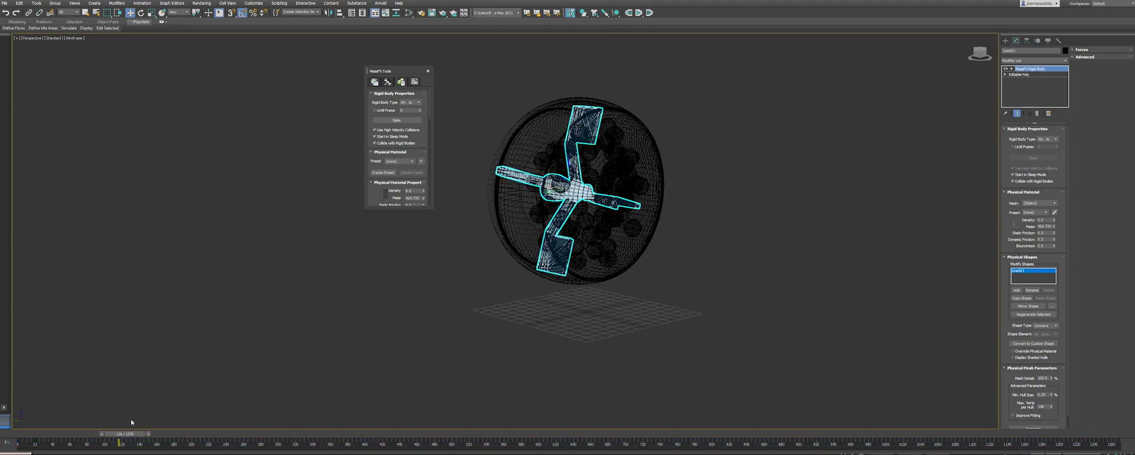
left_click_drag(135, 437, 24, 437)
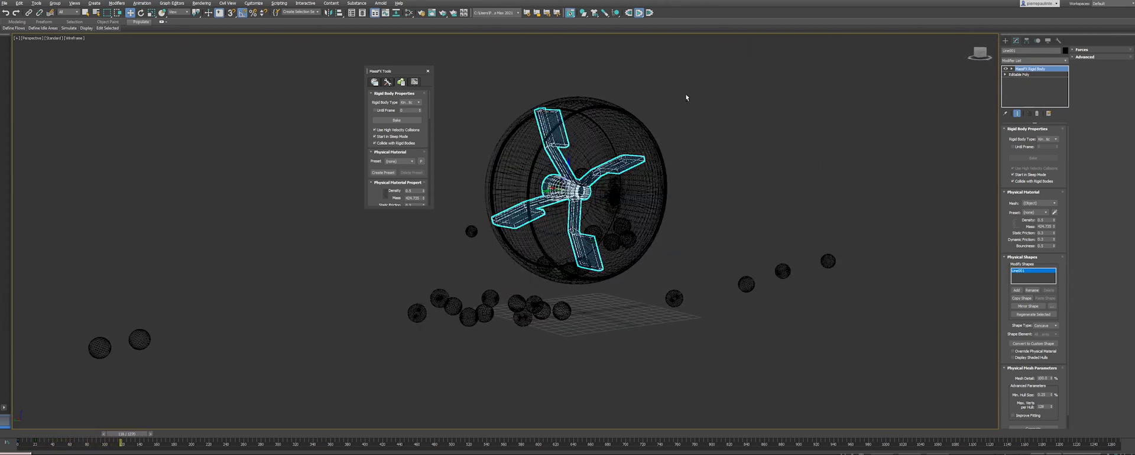
left_click(629, 12)
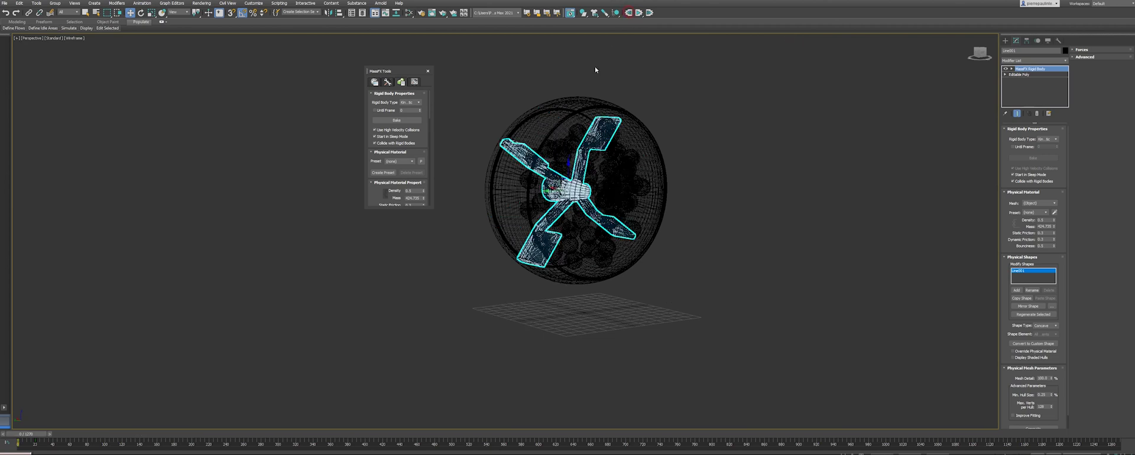
- Slow the paddle by moving its end rotation key further along the timeline, and run the simulation with nothing selected
left_click(48, 441)
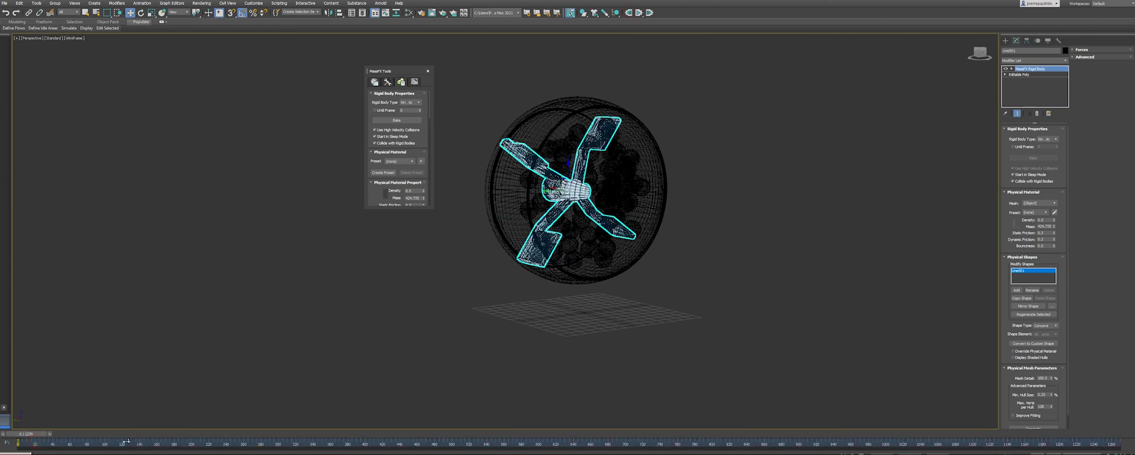
middle_click_drag(553, 181, 490, 168, "alt")
scroll(483, 179, "up", 3)
left_click(484, 184)
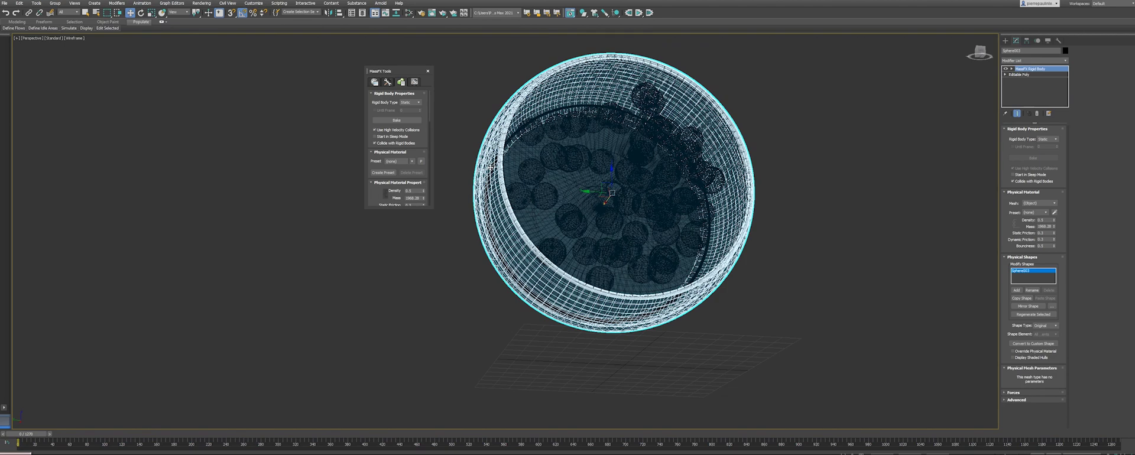
middle_click_drag(472, 152, 512, 233, "alt")
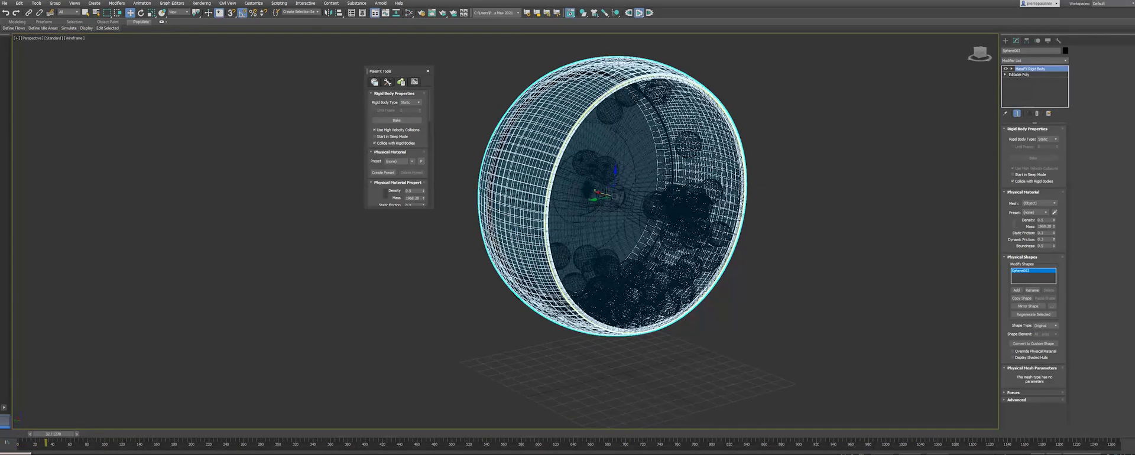
left_click(786, 220)
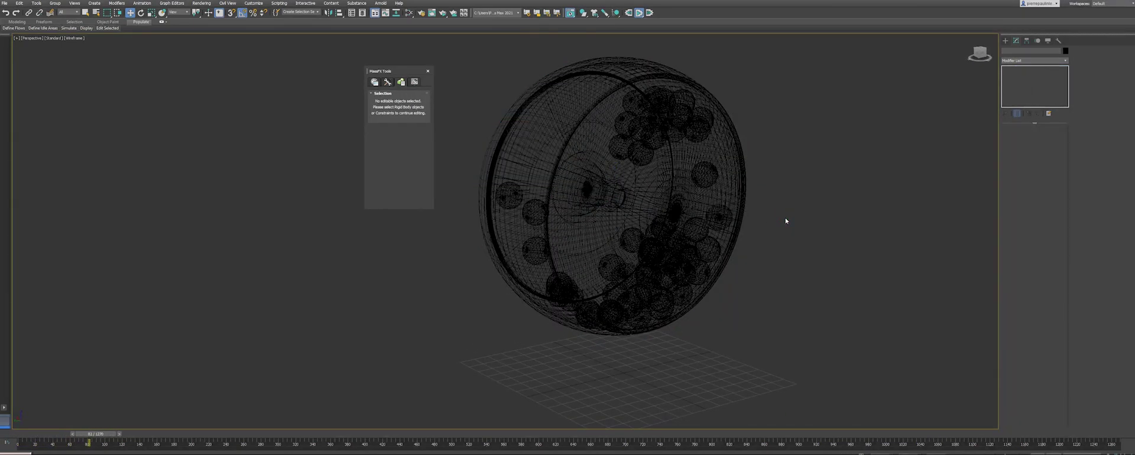